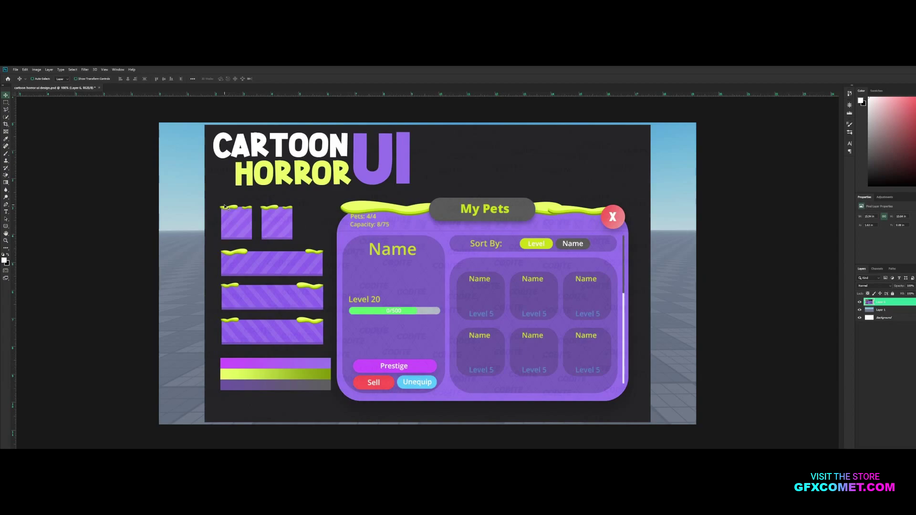
# Hide the reference mockup, add an empty layer, and set the Rounded Rectangle tool's corner radius to 10 px.
pyautogui.click(859, 302)
pyautogui.hotkey('ctrl', 'shift', 'alt', 'n')
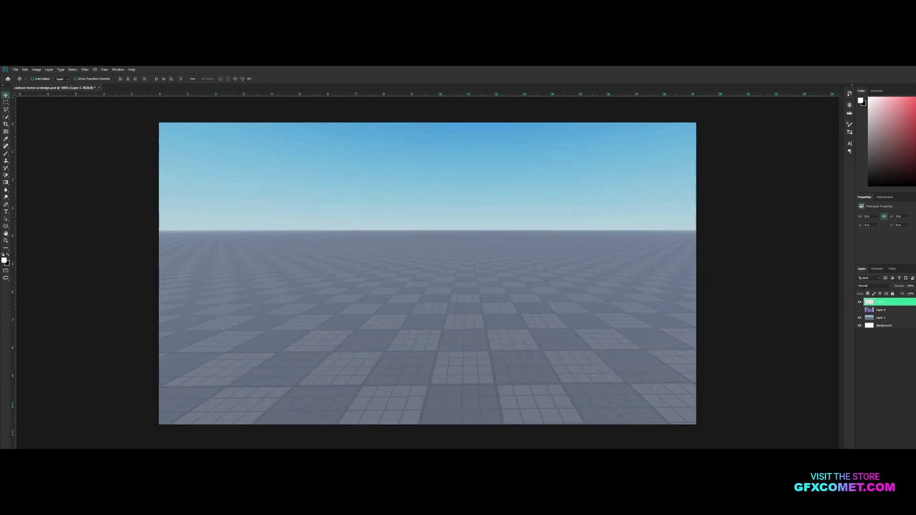
pyautogui.click(5, 226)
pyautogui.rightClick(5, 227)
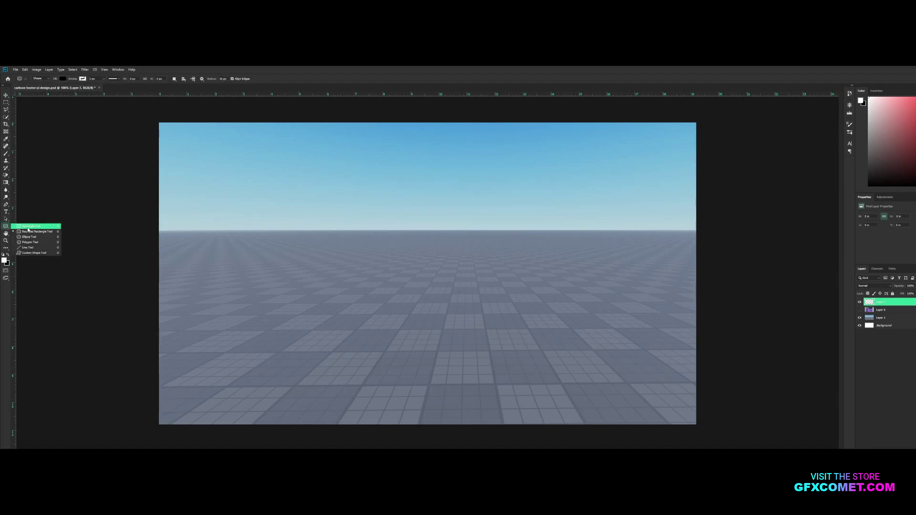
pyautogui.click(35, 232)
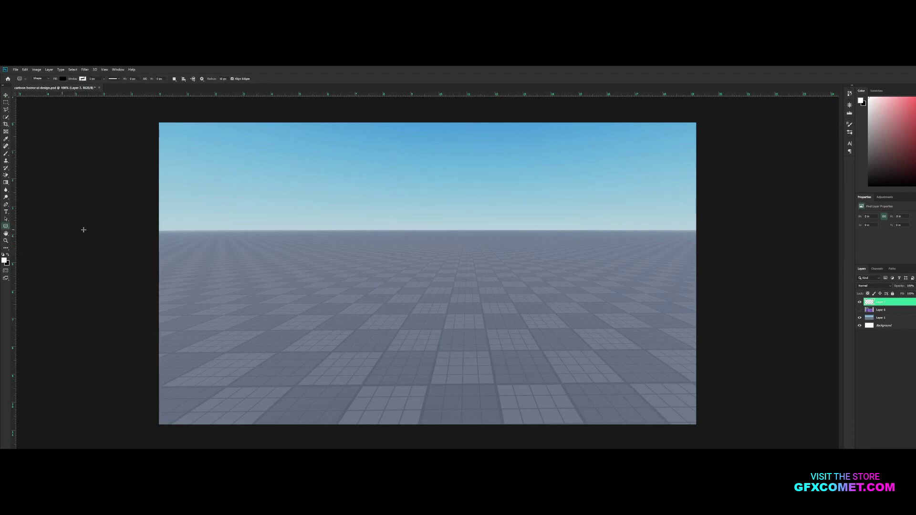
pyautogui.click(228, 80)
pyautogui.write('10')
pyautogui.press('Return')
pyautogui.click(63, 79)
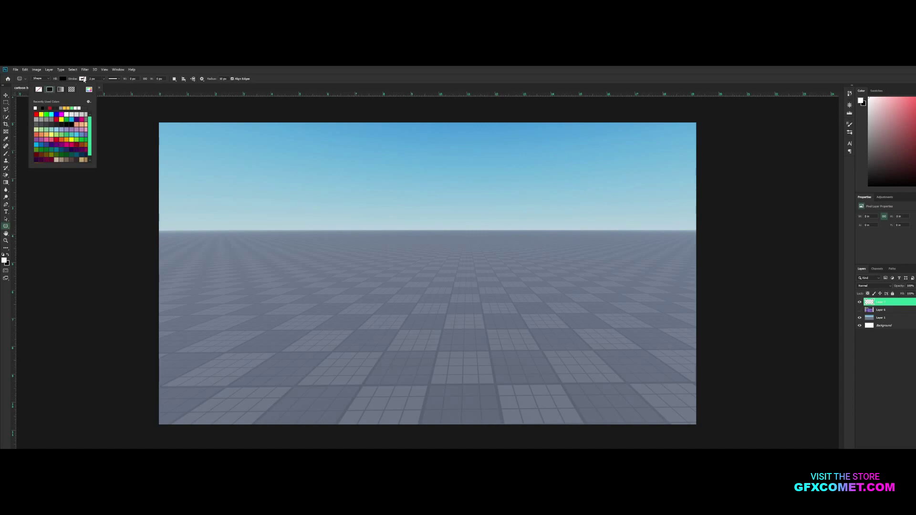
pyautogui.click(84, 79)
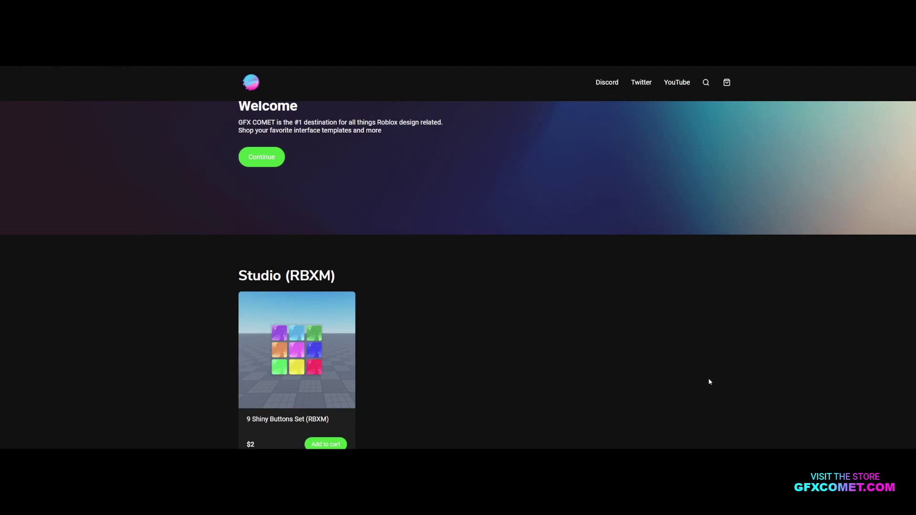
# Examine the UI templates, free items and graphics packs offered in the GFX Comet store.
pyautogui.scroll(-2, 388, 365)
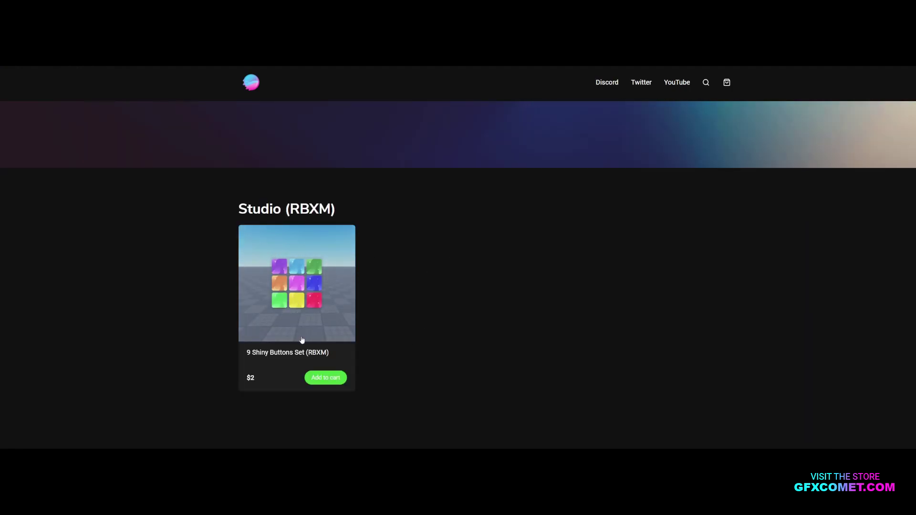
pyautogui.scroll(4, 318, 355)
pyautogui.scroll(-11, 329, 369)
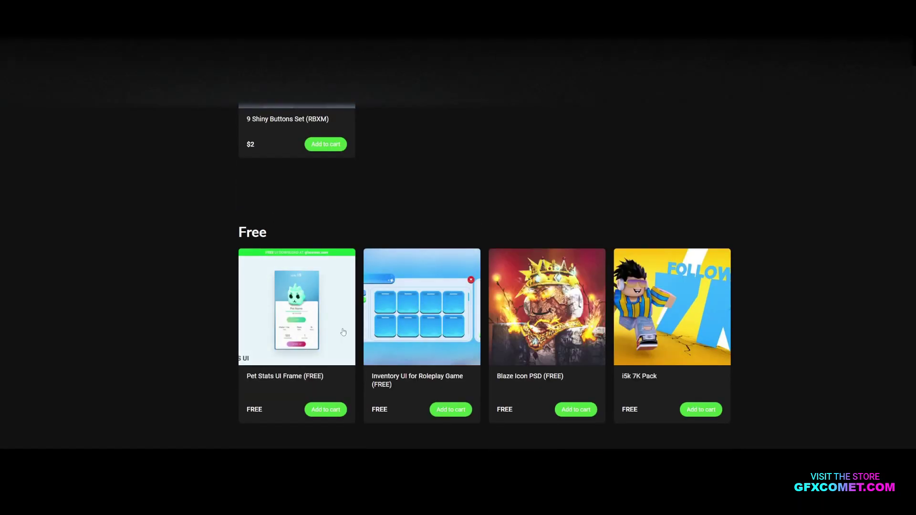
pyautogui.scroll(-3, 362, 296)
pyautogui.scroll(-16, 362, 296)
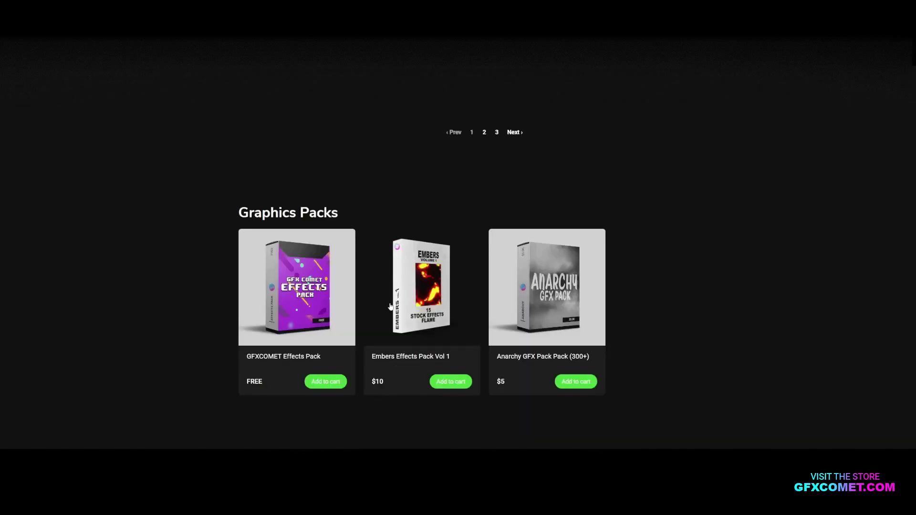
pyautogui.scroll(-6, 400, 340)
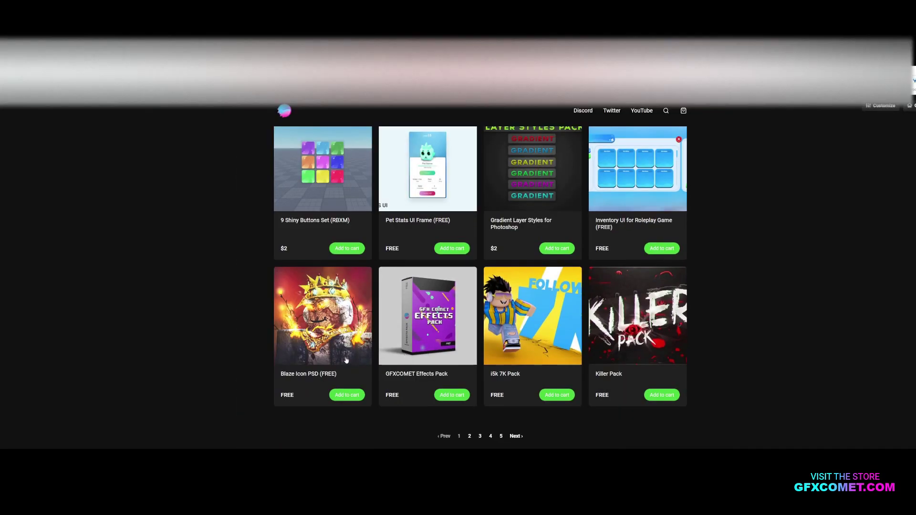
pyautogui.scroll(7, 212, 352)
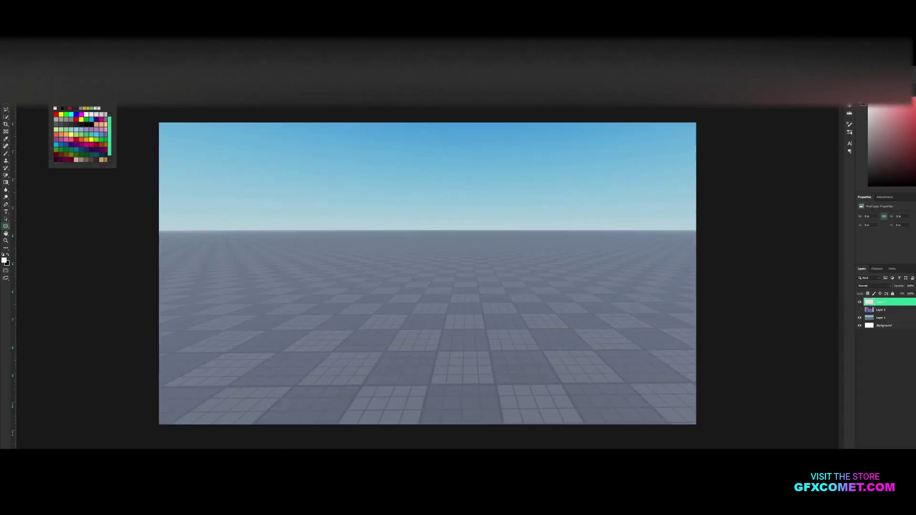
# Draw a black rounded square about 96 px wide and move it onto the reference mockup's empty dark area.
pyautogui.click(339, 201)
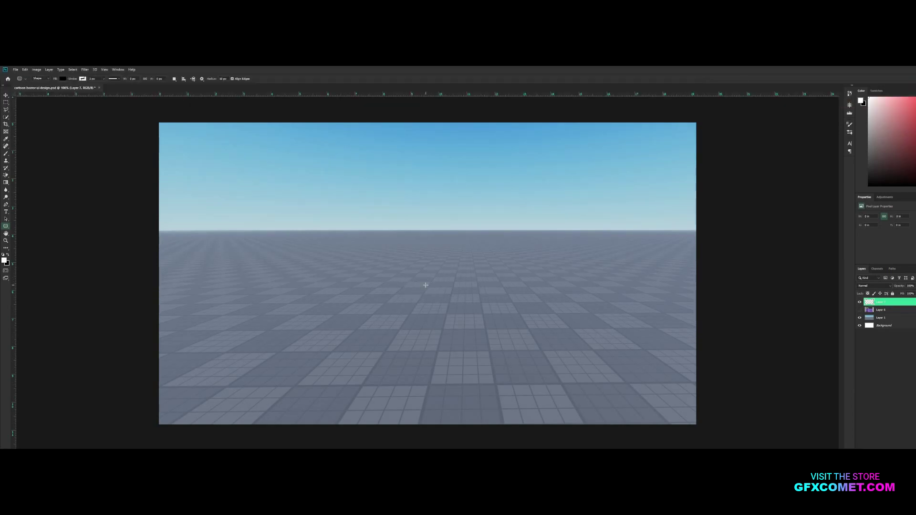
pyautogui.moveTo(425, 285); pyautogui.dragTo(280, 251)
pyautogui.press('v')
pyautogui.click(859, 310)
pyautogui.moveTo(361, 262); pyautogui.dragTo(565, 172)
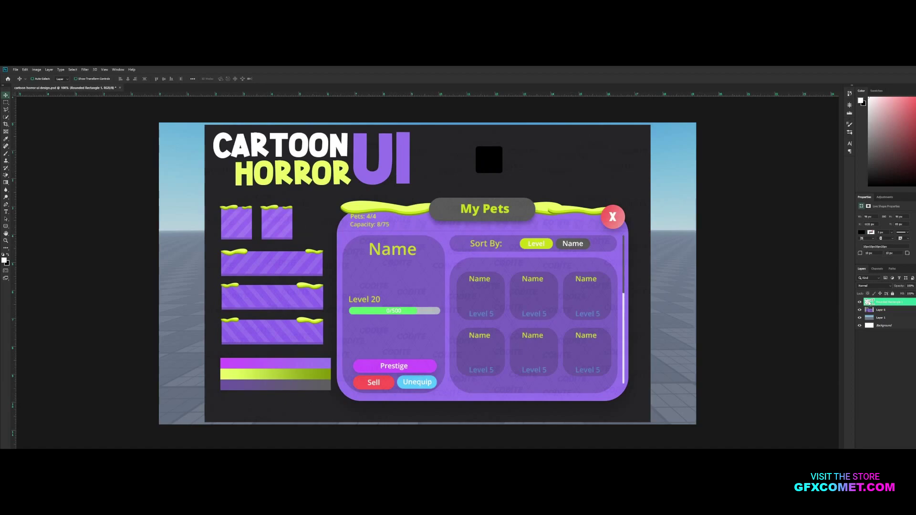
# Recolour the rounded square with the light purple sampled from the mockup's small square button.
pyautogui.doubleClick(869, 302)
pyautogui.click(282, 210)
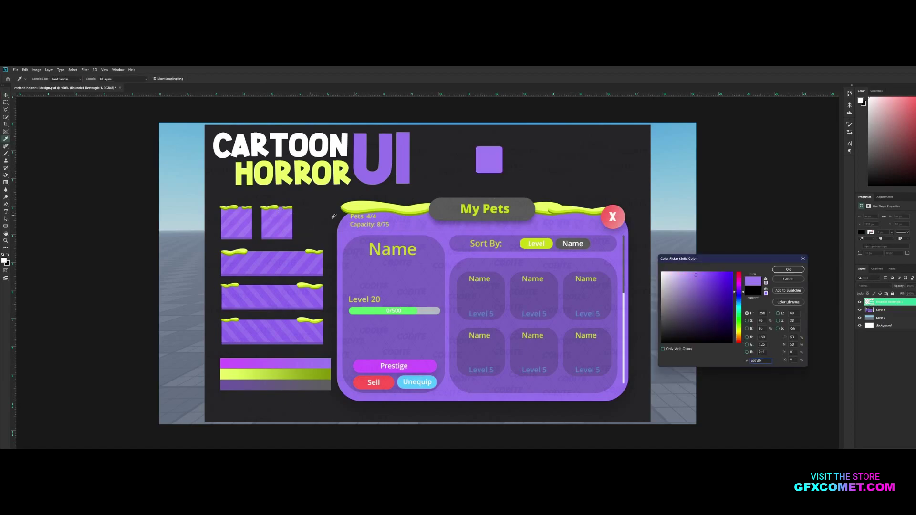
pyautogui.click(788, 271)
pyautogui.press('v')
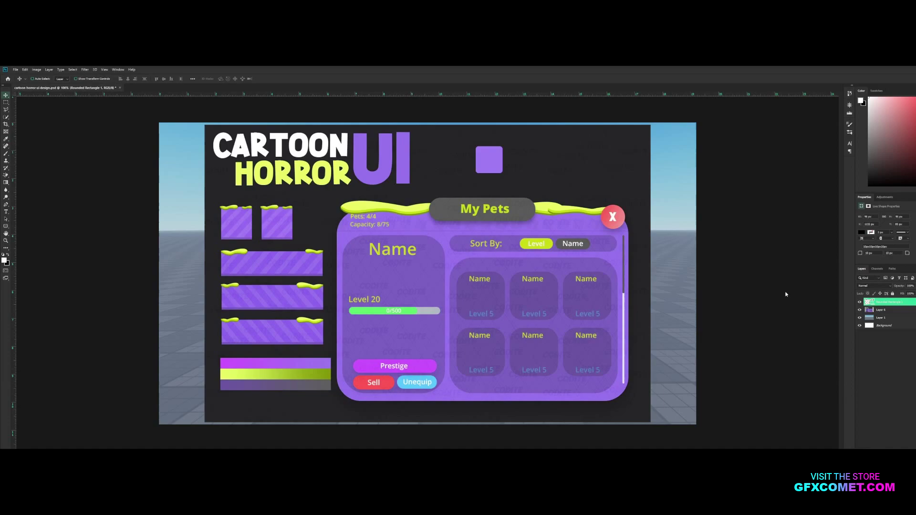
# Reposition the purple square, then duplicate it beneath the original and offset the copy slightly downward.
pyautogui.moveTo(512, 174); pyautogui.dragTo(311, 284)
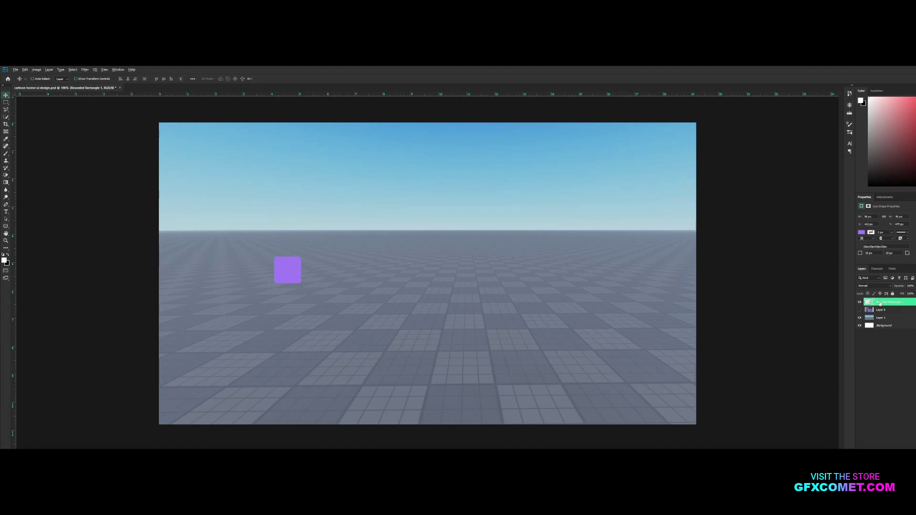
pyautogui.moveTo(880, 304); pyautogui.dragTo(881, 312)
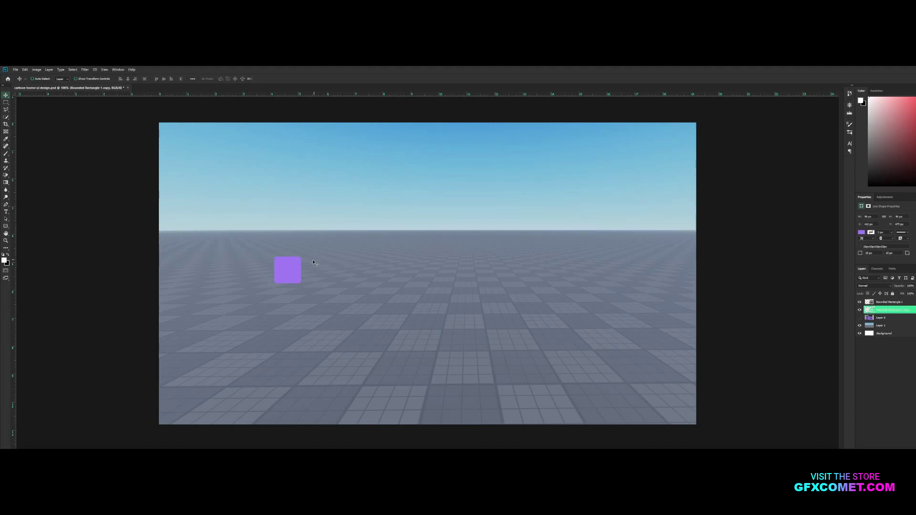
pyautogui.moveTo(295, 265); pyautogui.dragTo(295, 269)
# Recolour the lower square copy a darker purple and compare it with the reference mockup.
pyautogui.doubleClick(869, 310)
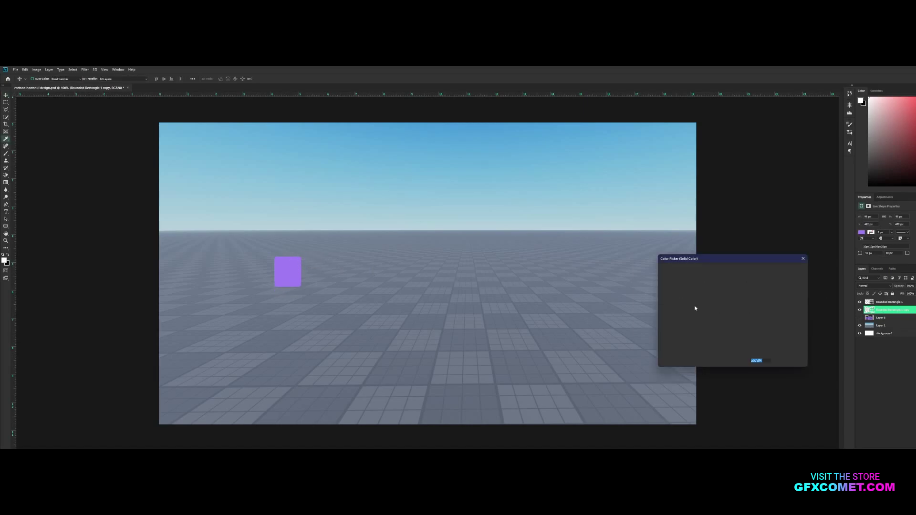
pyautogui.click(697, 288)
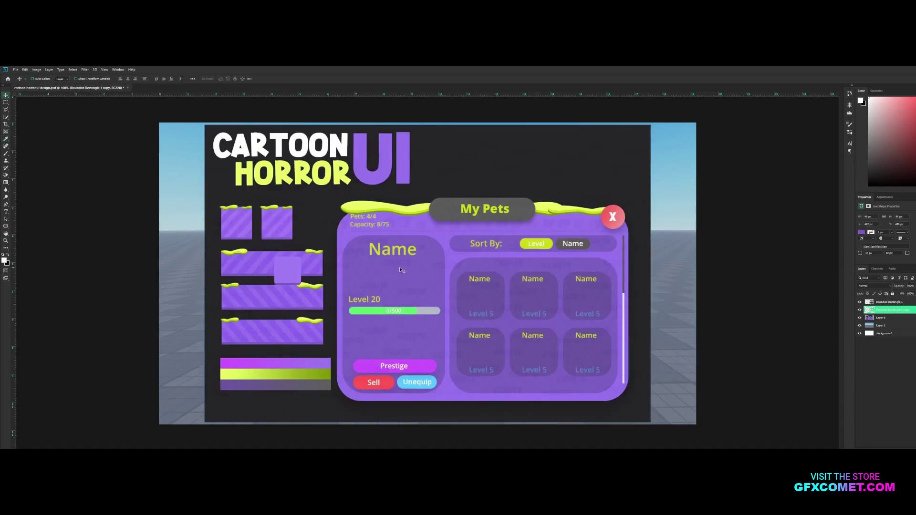
pyautogui.click(860, 318)
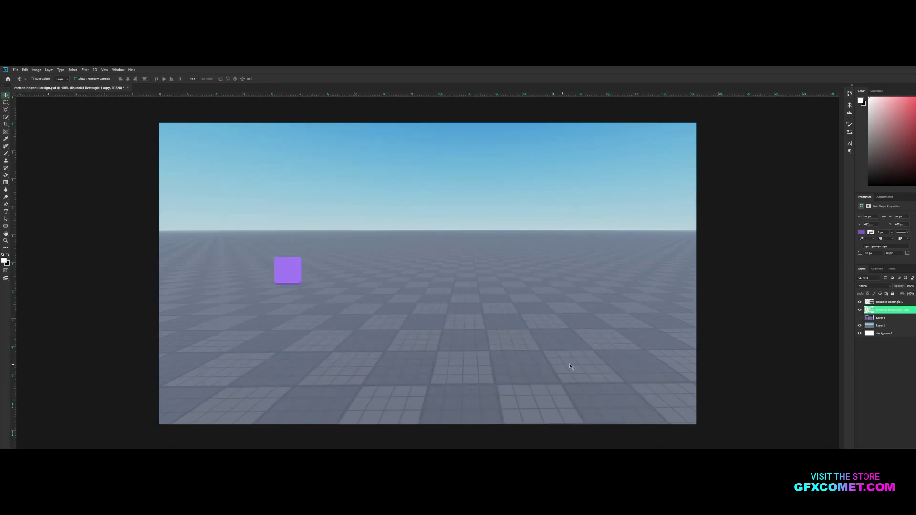
# Show the reference mockup and add a new empty layer above the rounded rectangle layers for tracing the slime.
pyautogui.click(859, 318)
pyautogui.click(881, 317)
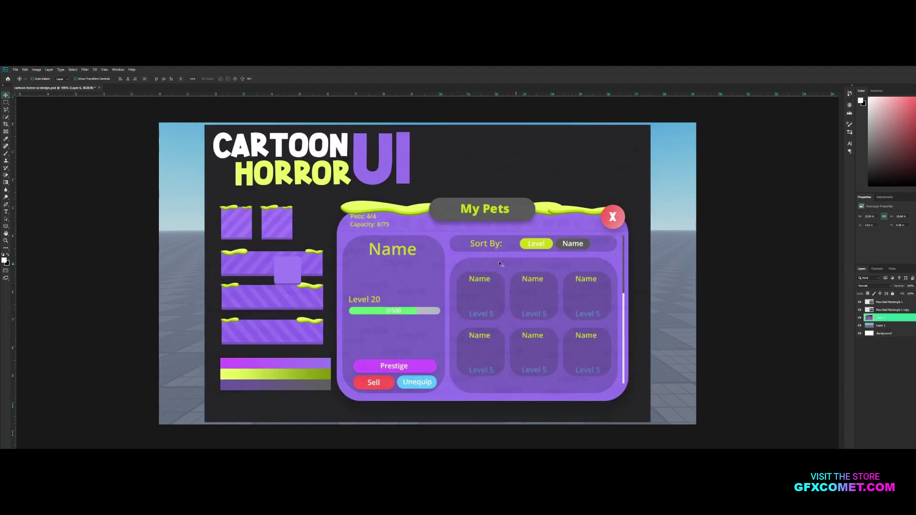
pyautogui.hotkey('ctrl', '+')
pyautogui.hotkey('ctrl', '+')
pyautogui.press('space')
pyautogui.moveTo(199, 203); pyautogui.dragTo(479, 288)
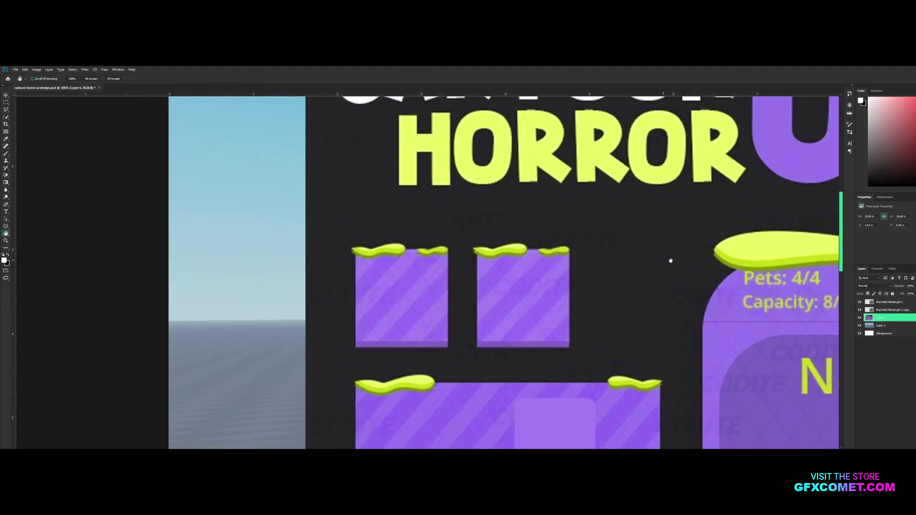
pyautogui.click(889, 303)
pyautogui.hotkey('ctrl', 'shift', 'alt', 'n')
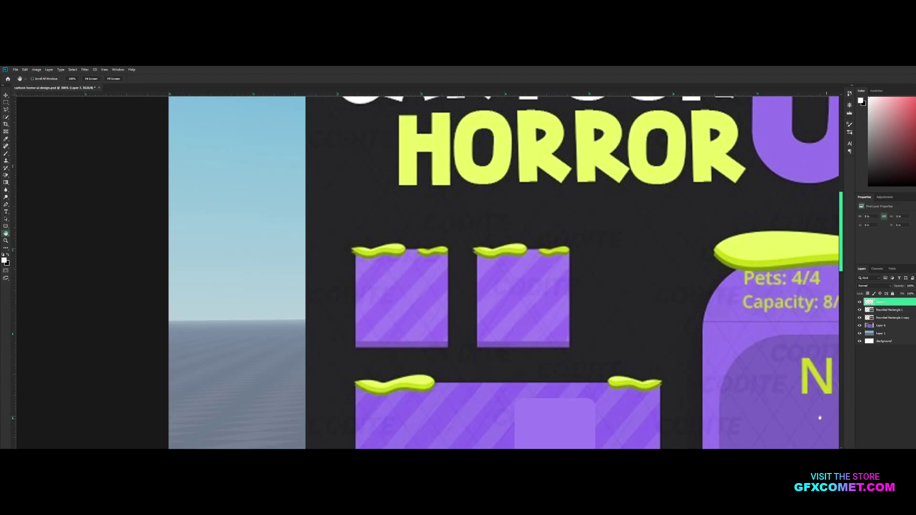
pyautogui.hotkey('ctrl', '+')
pyautogui.hotkey('ctrl', '+')
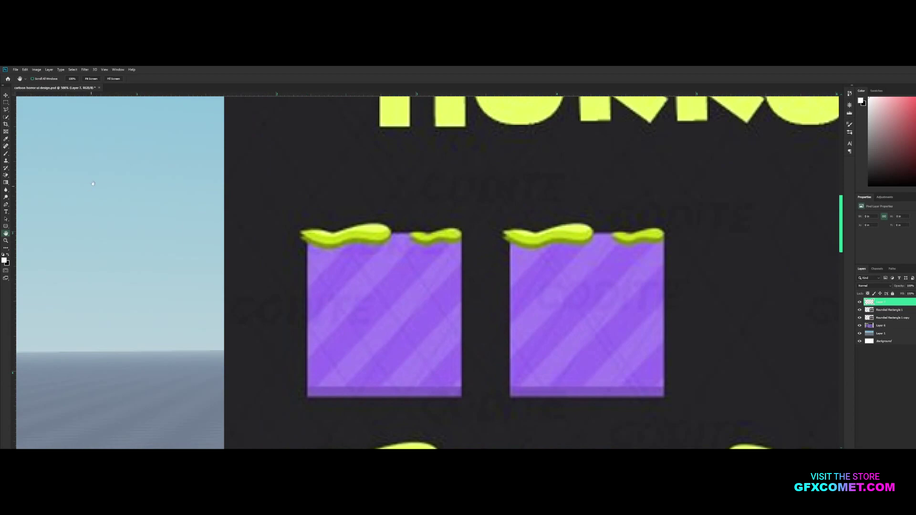
# Set the Pen tool to Shape mode and make black the foreground colour.
pyautogui.click(6, 204)
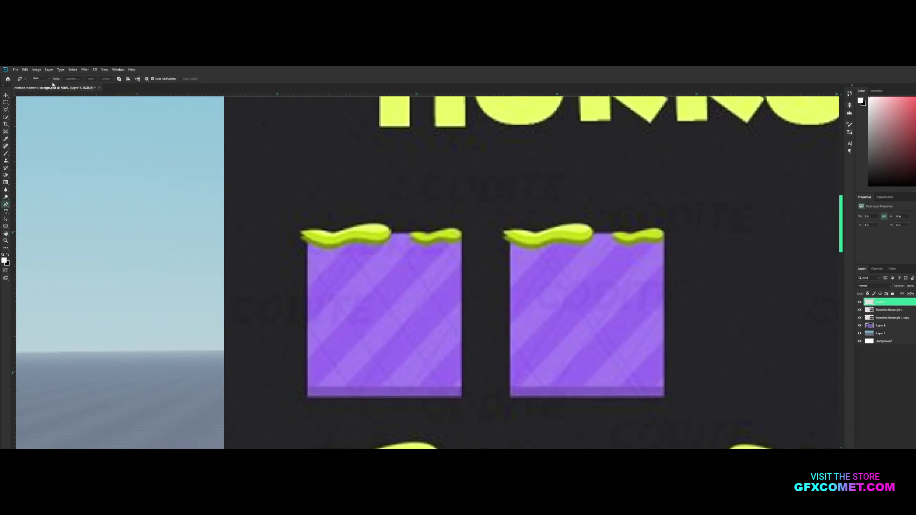
pyautogui.click(47, 79)
pyautogui.click(39, 85)
pyautogui.click(63, 80)
pyautogui.click(83, 79)
pyautogui.click(196, 67)
pyautogui.press('x')
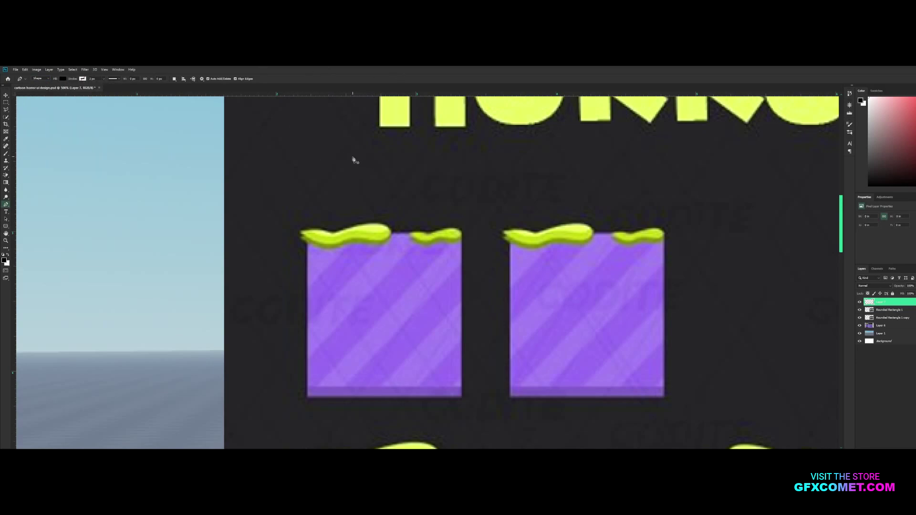
# Trace the larger green slime drip on the first square button as a closed, curved pen shape.
pyautogui.click(301, 233)
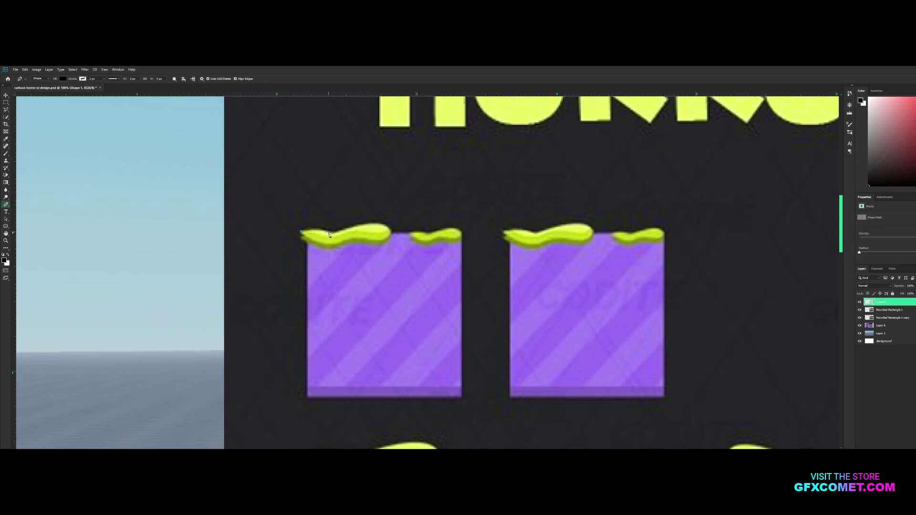
pyautogui.moveTo(329, 234); pyautogui.dragTo(343, 234)
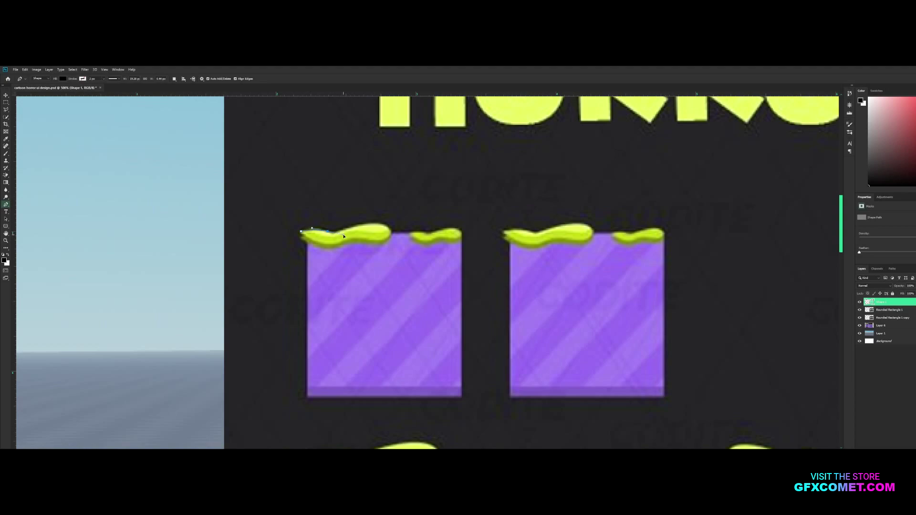
pyautogui.click(367, 223)
pyautogui.click(382, 222)
pyautogui.click(399, 239)
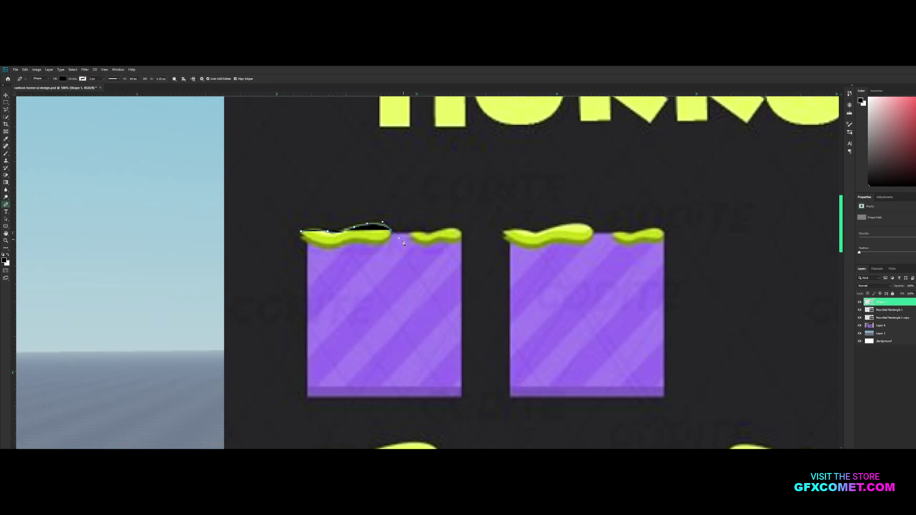
pyautogui.click(373, 243)
pyautogui.hotkey('ctrl', 'z')
pyautogui.moveTo(369, 240); pyautogui.dragTo(367, 240)
pyautogui.click(361, 238)
pyautogui.moveTo(338, 240); pyautogui.dragTo(331, 250)
pyautogui.hotkey('ctrl', 'z')
pyautogui.click(301, 231)
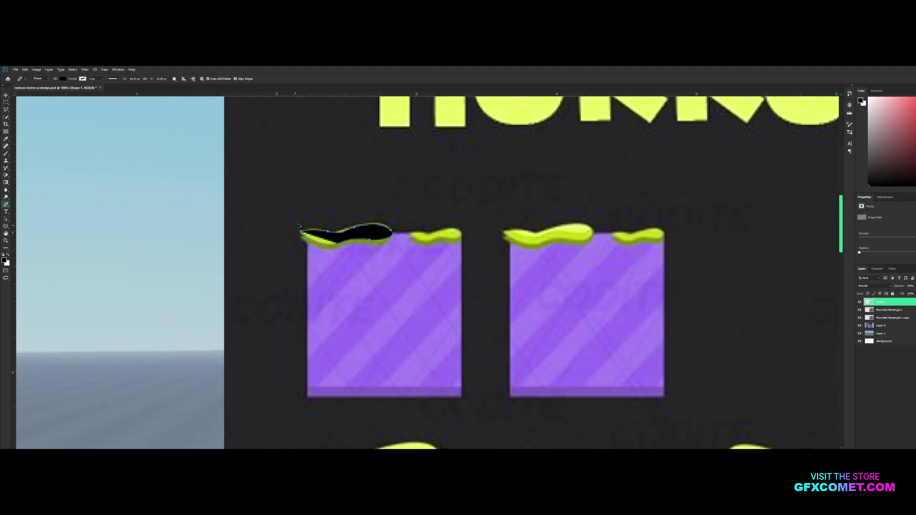
# Move the traced slime shape down onto the purple square and recolour it with the lime green sampled from the reference slime.
pyautogui.press('v')
pyautogui.moveTo(397, 232); pyautogui.dragTo(433, 277)
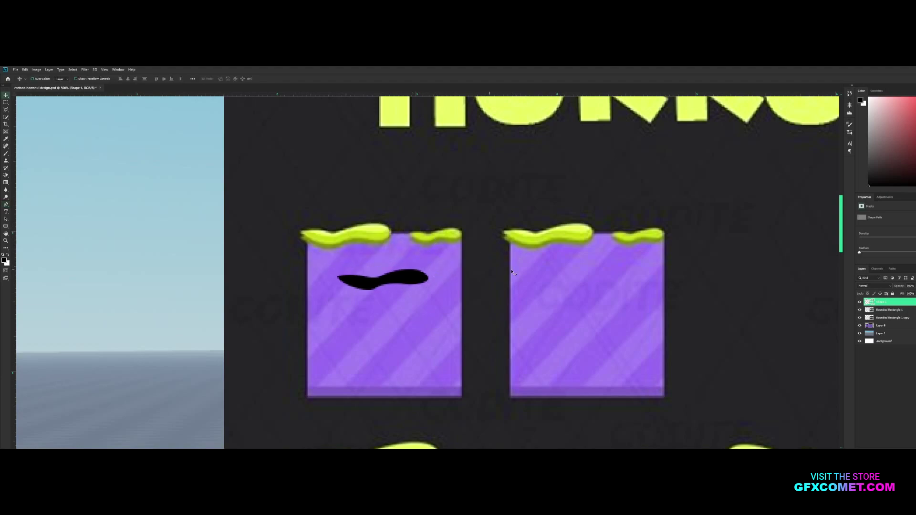
pyautogui.doubleClick(869, 302)
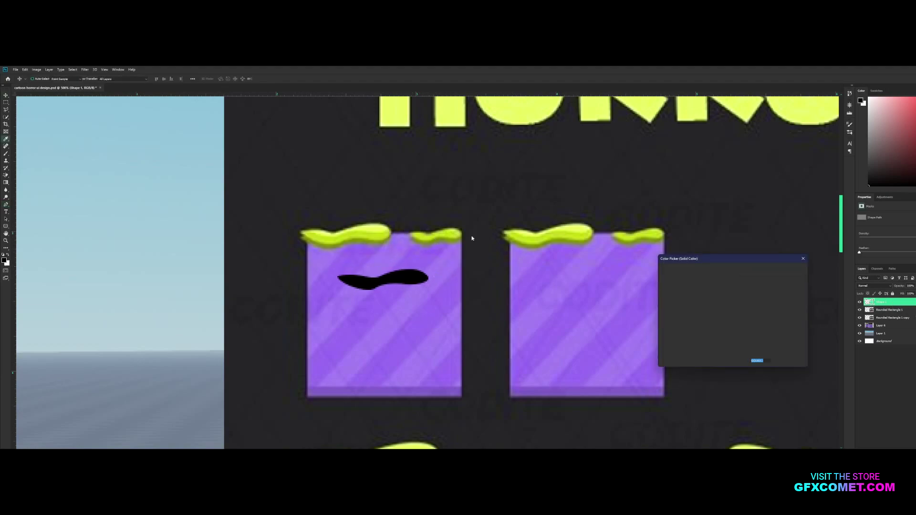
pyautogui.click(334, 237)
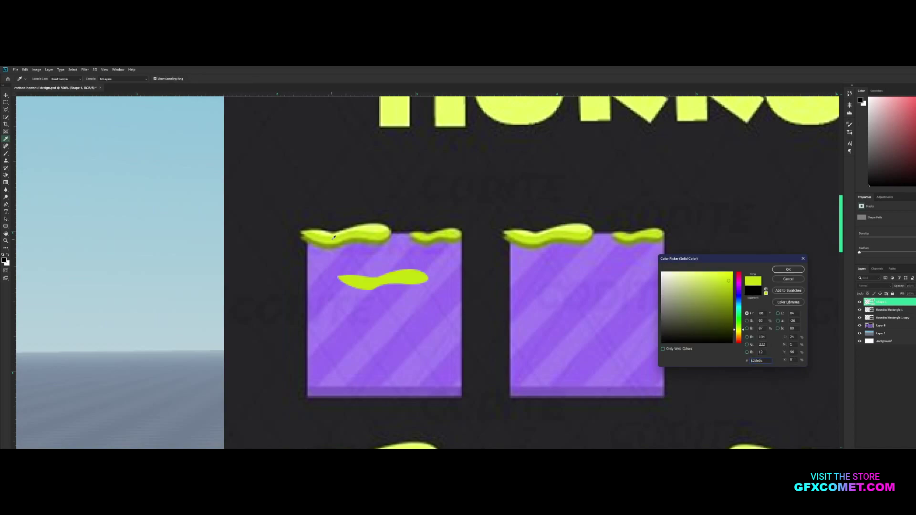
pyautogui.click(788, 270)
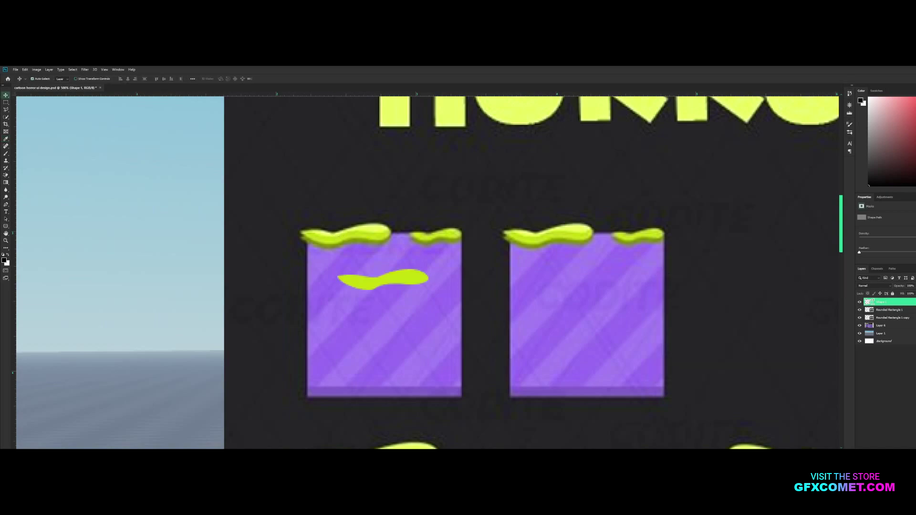
# Duplicate the lime slime shape and clip the copy to the original shape below it.
pyautogui.hotkey('ctrl', 'j')
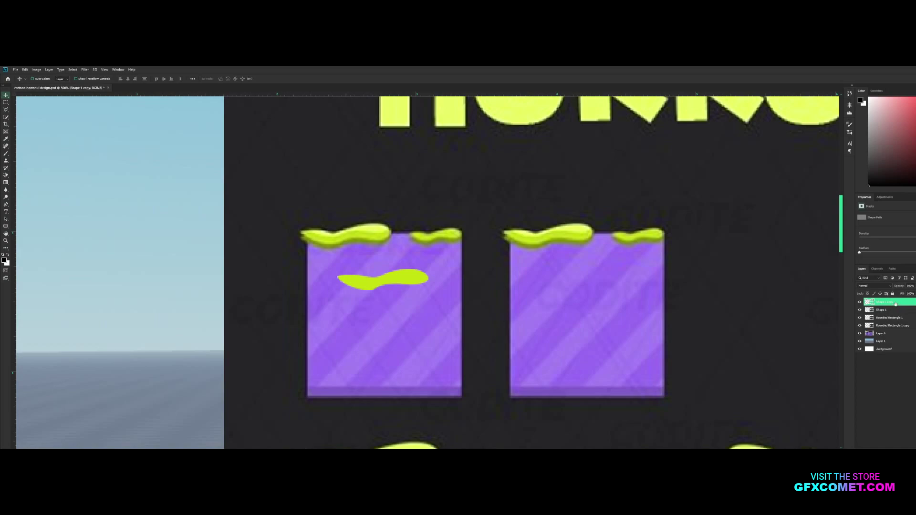
pyautogui.rightClick(896, 304)
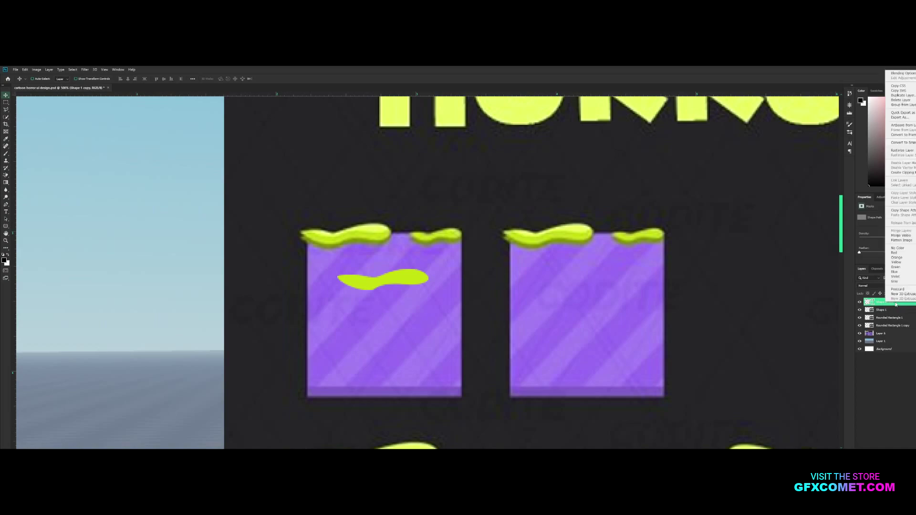
pyautogui.click(912, 173)
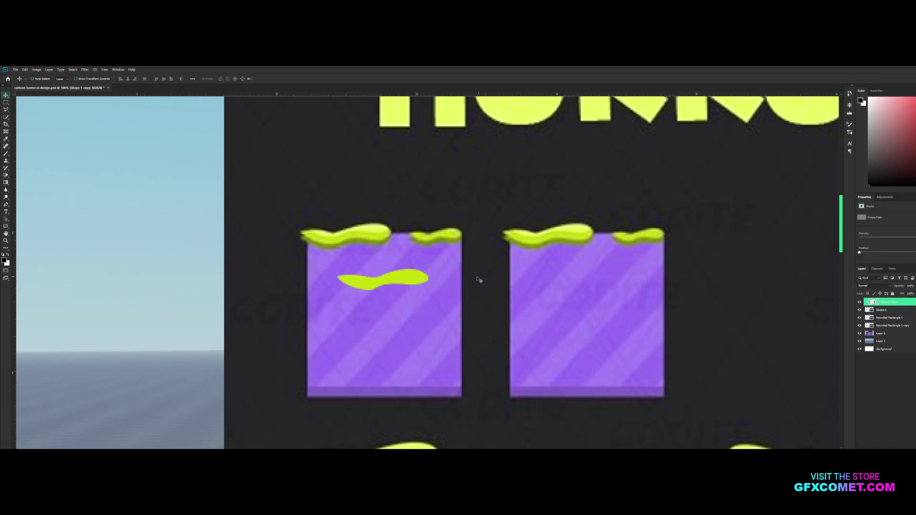
# Recolour the clipped copy with the pale highlight green sampled from the reference slime and shift it slightly upward.
pyautogui.doubleClick(873, 302)
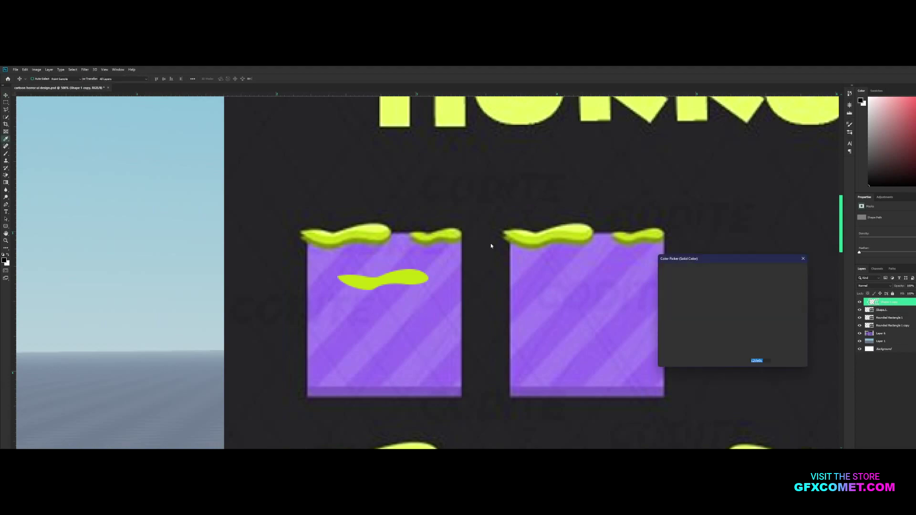
pyautogui.click(374, 226)
pyautogui.click(789, 270)
pyautogui.press('v')
pyautogui.moveTo(408, 279); pyautogui.dragTo(408, 275)
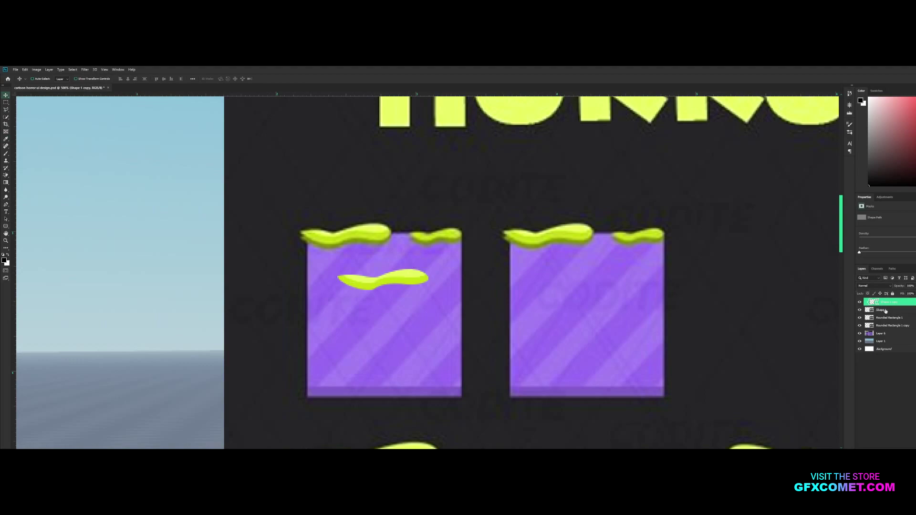
# Place another copy of the slime shape beneath the original, slightly lower, and recolour it with the reference slime's dark green shadow.
pyautogui.moveTo(886, 311); pyautogui.dragTo(887, 321)
pyautogui.moveTo(397, 277); pyautogui.dragTo(398, 282)
pyautogui.doubleClick(870, 317)
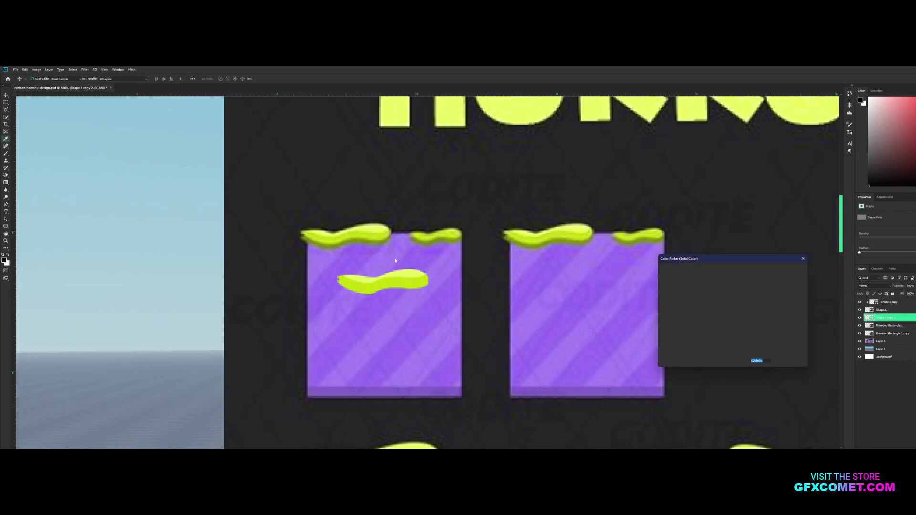
pyautogui.click(341, 243)
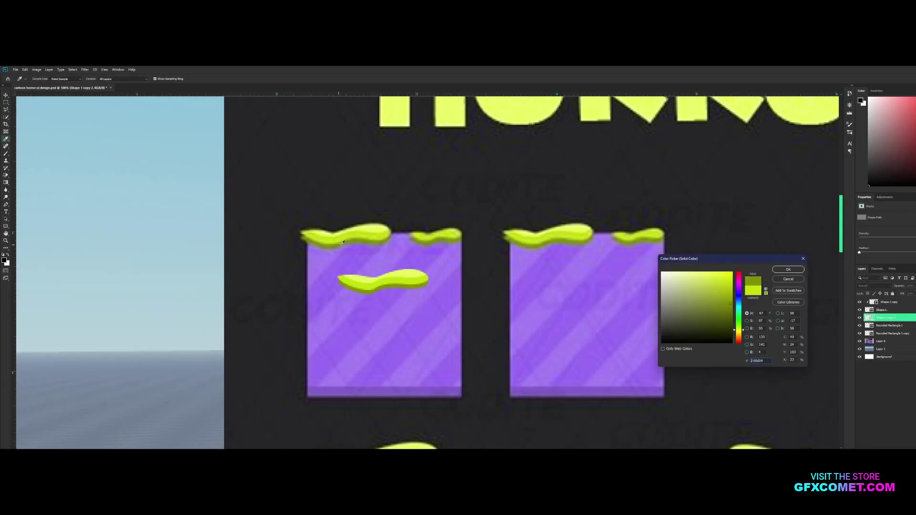
pyautogui.click(780, 270)
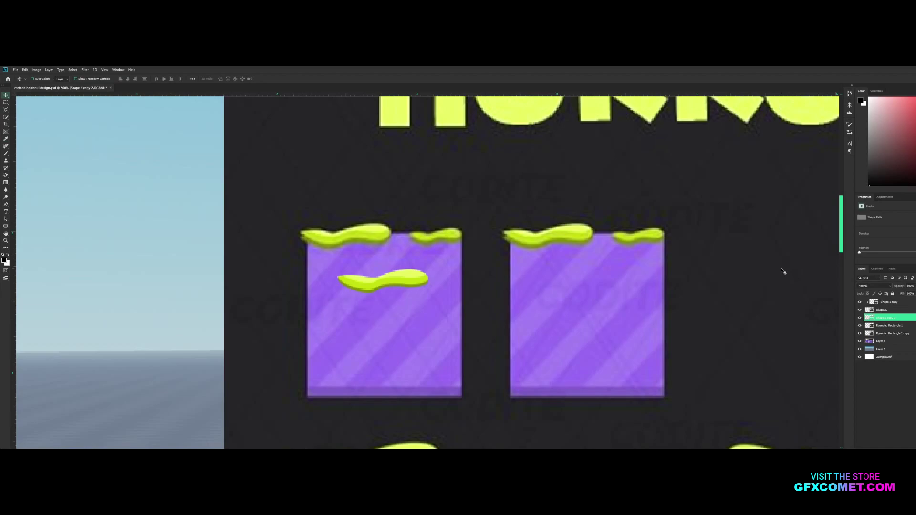
# Hide the reference mockup, move the three slime shapes onto the purple square's upper-left corner and group them.
pyautogui.hotkey('ctrl', '-')
pyautogui.hotkey('ctrl', '-')
pyautogui.hotkey('ctrl', '-')
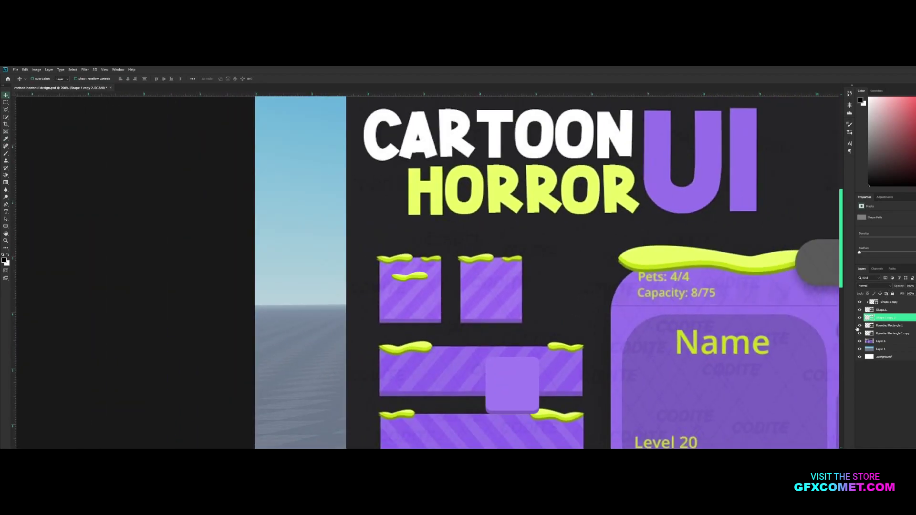
pyautogui.click(859, 341)
pyautogui.keyDown('shift'); pyautogui.click(894, 302); pyautogui.keyUp('shift')
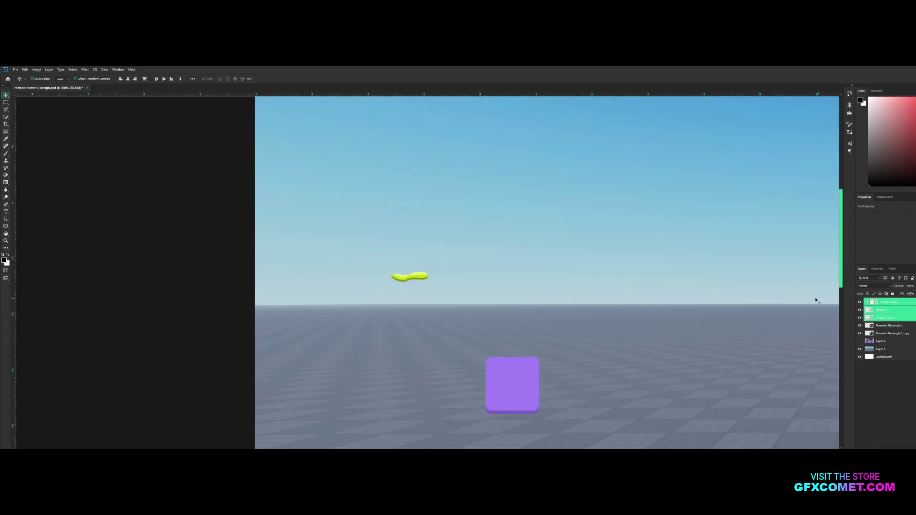
pyautogui.moveTo(439, 275); pyautogui.dragTo(526, 355)
pyautogui.hotkey('ctrl', 'g')
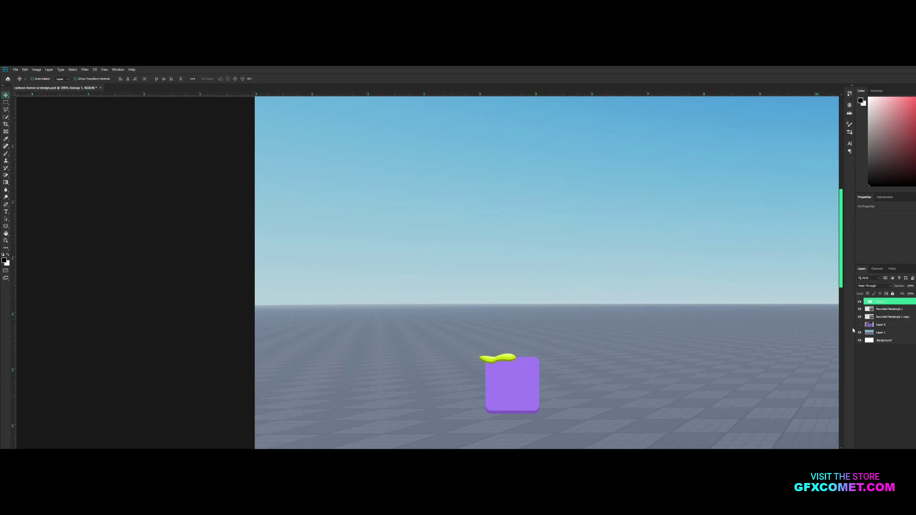
# Duplicate the slime group and scale the copy down onto the purple square's upper-right corner.
pyautogui.click(860, 325)
pyautogui.click(859, 326)
pyautogui.hotkey('ctrl', 'j')
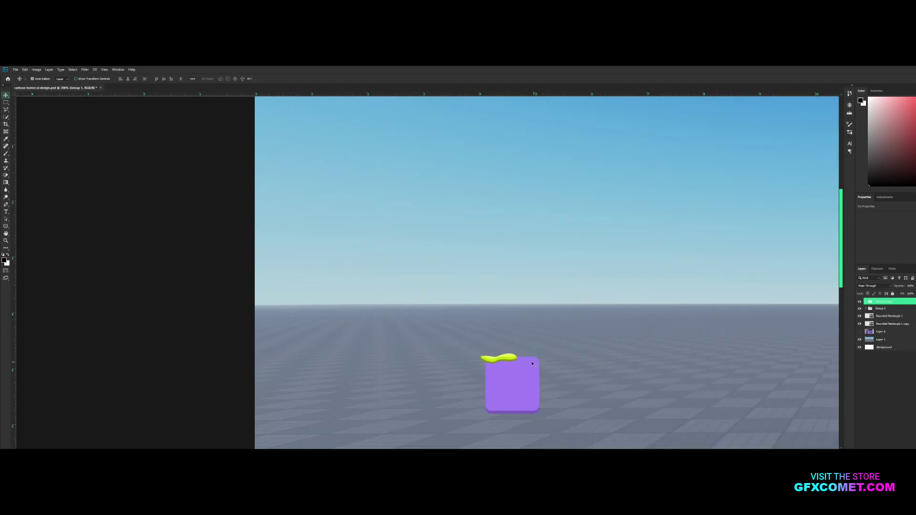
pyautogui.moveTo(520, 358); pyautogui.dragTo(541, 351)
pyautogui.hotkey('ctrl', 't')
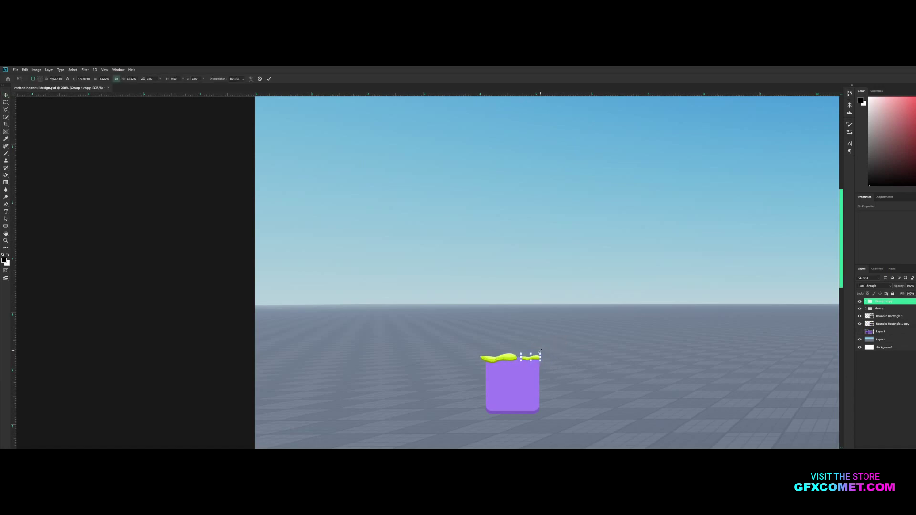
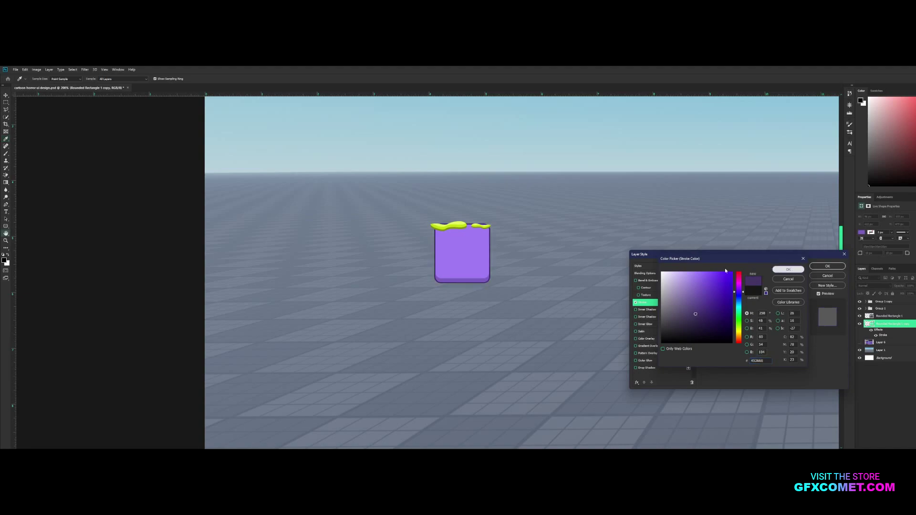
# Apply a thin dark purple outside stroke to the lower rounded rectangle.
pyautogui.click(788, 269)
pyautogui.moveTo(725, 278); pyautogui.dragTo(728, 278)
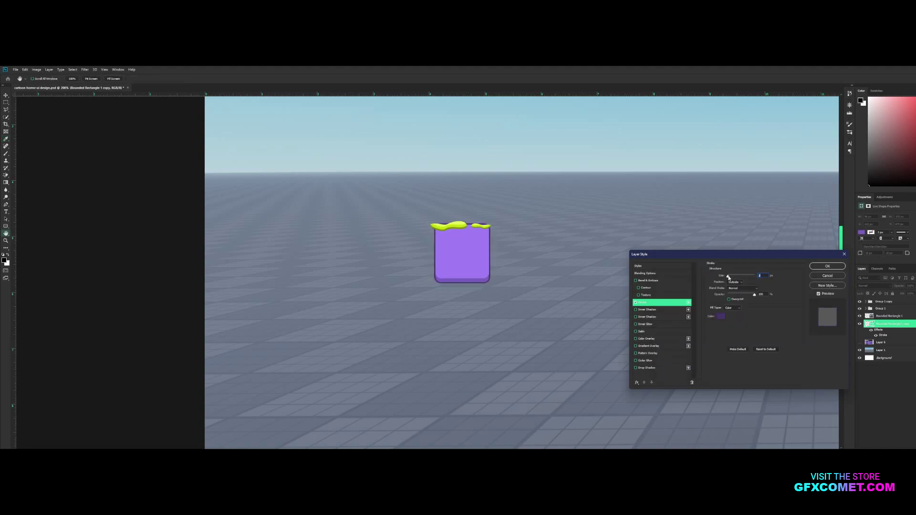
pyautogui.click(827, 265)
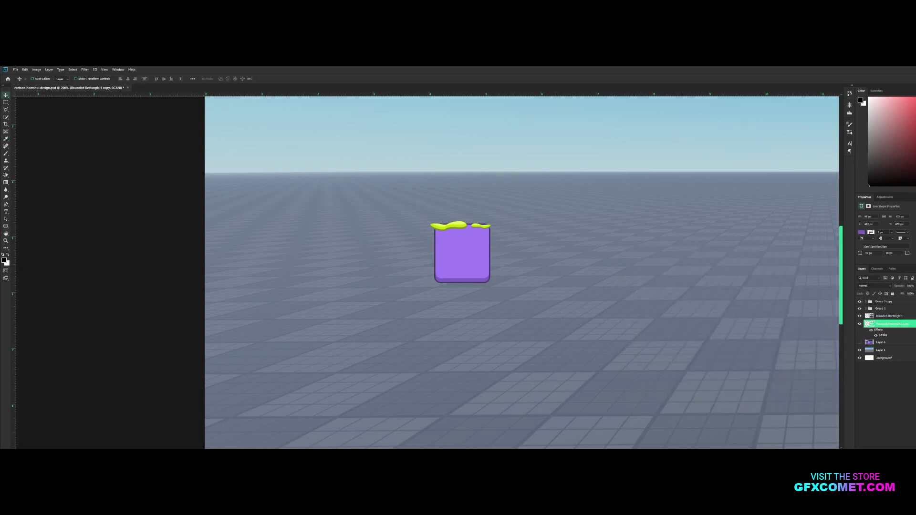
# Paste the copied stroke layer style onto both slime groups.
pyautogui.click(886, 309)
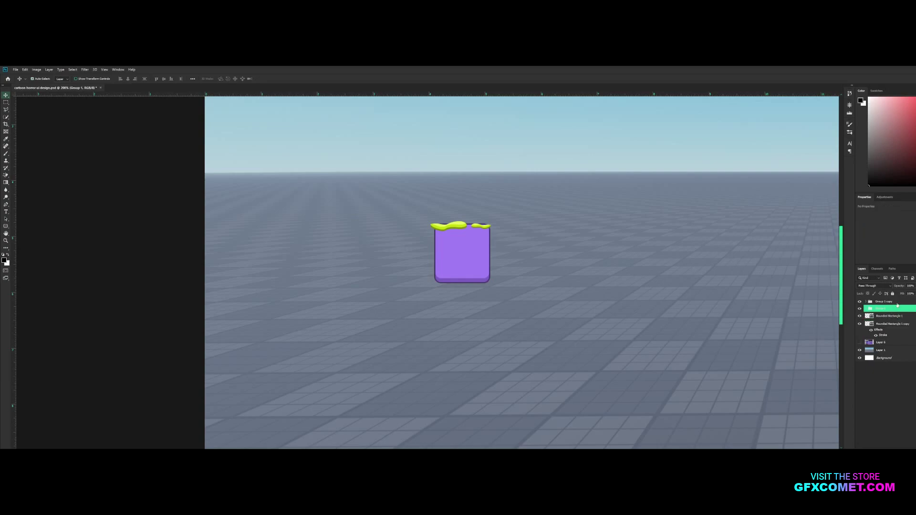
pyautogui.keyDown('shift'); pyautogui.click(892, 301); pyautogui.keyUp('shift')
pyautogui.rightClick(896, 305)
pyautogui.click(906, 239)
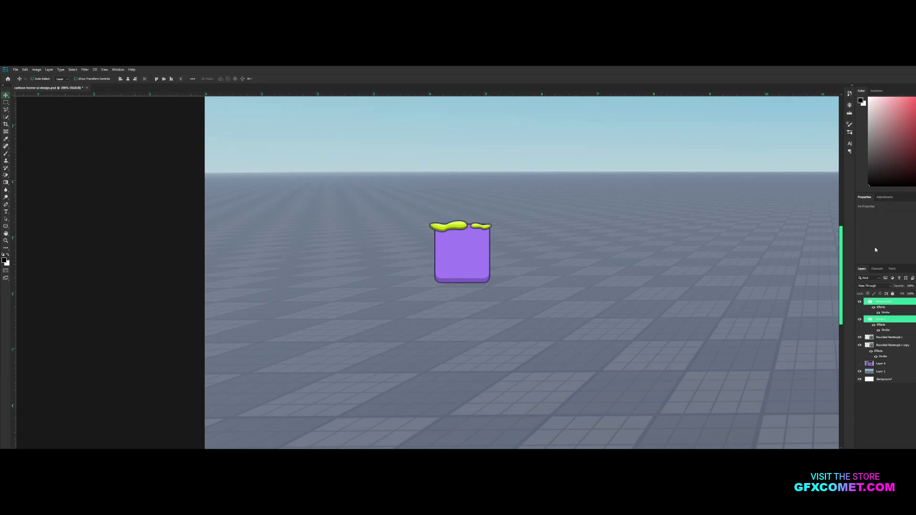
# Examine the outlined button at different zoom levels and compare it with the striped buttons in the reference mockup.
pyautogui.hotkey('ctrl', '-')
pyautogui.hotkey('ctrl', '-')
pyautogui.hotkey('ctrl', '+')
pyautogui.hotkey('ctrl', '+')
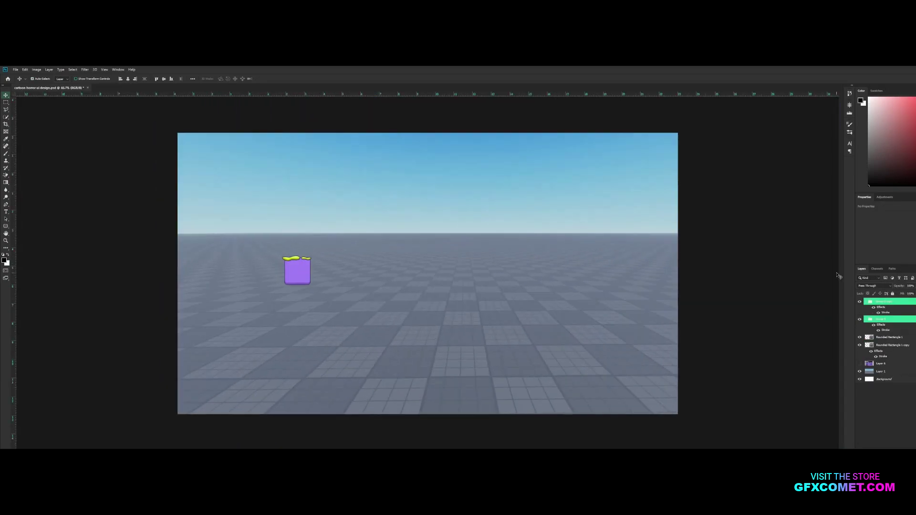
pyautogui.moveTo(476, 277); pyautogui.dragTo(761, 287)
pyautogui.hotkey('ctrl', '+')
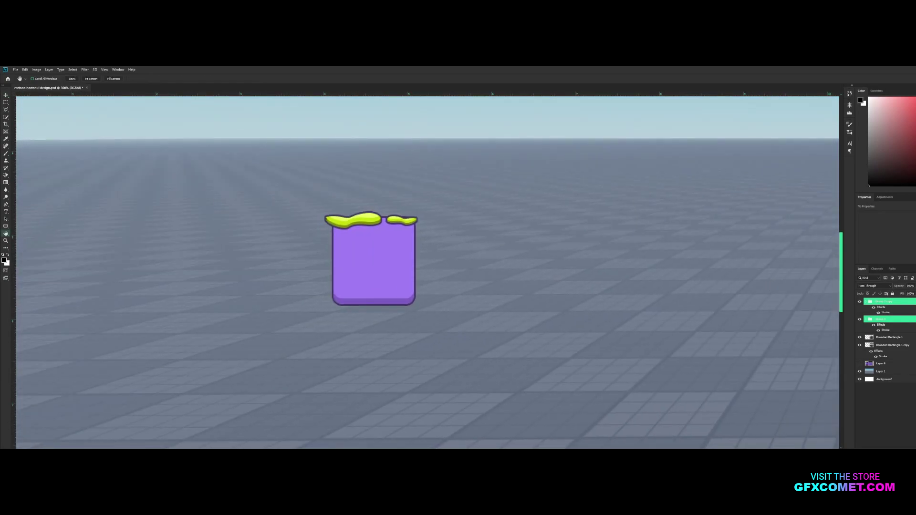
pyautogui.click(914, 323)
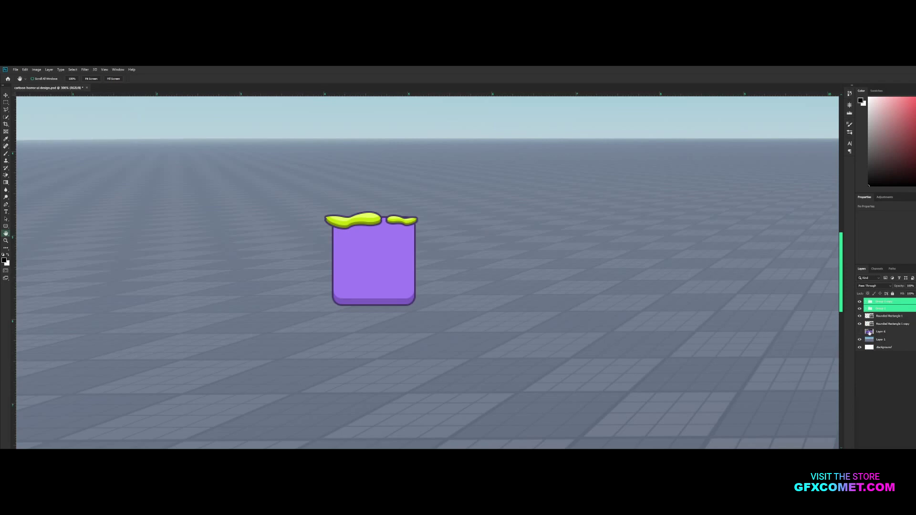
pyautogui.click(859, 332)
pyautogui.click(883, 332)
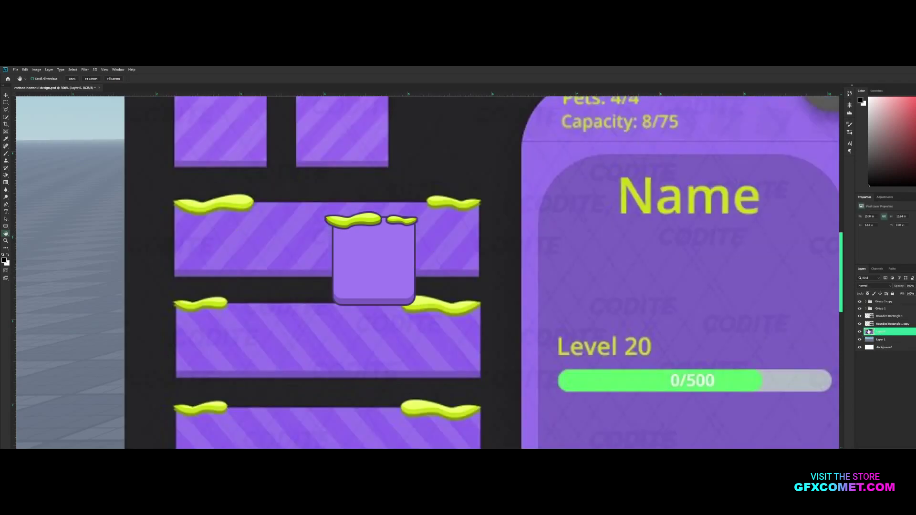
pyautogui.click(859, 331)
# Add a layer above the front rounded rectangle and draw a black horizontal bar about 408 × 24 px across the button.
pyautogui.click(887, 316)
pyautogui.hotkey('ctrl', 'shift', 'alt', 'n')
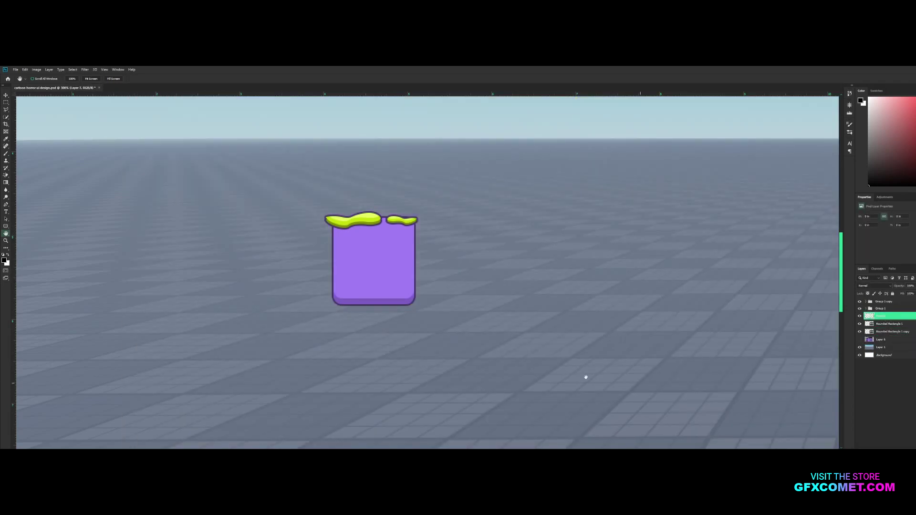
pyautogui.moveTo(5, 226); pyautogui.dragTo(25, 229)
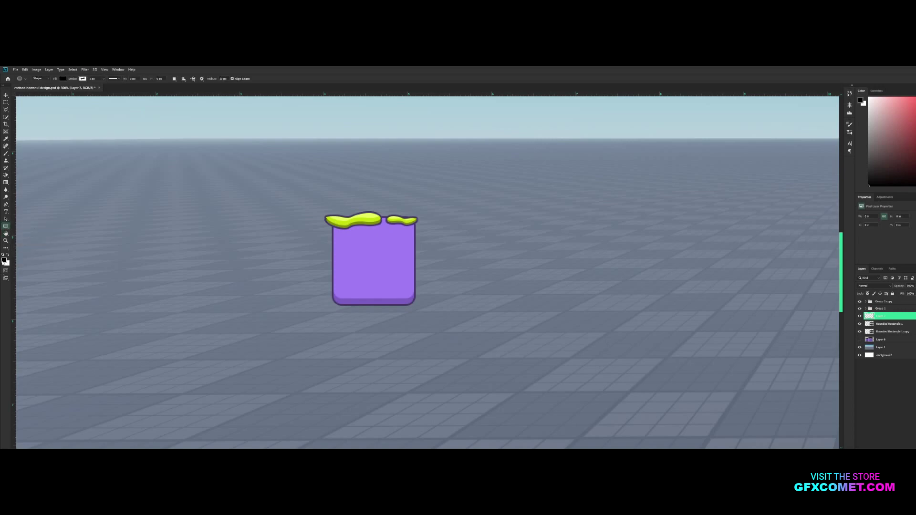
pyautogui.moveTo(204, 249); pyautogui.dragTo(546, 269)
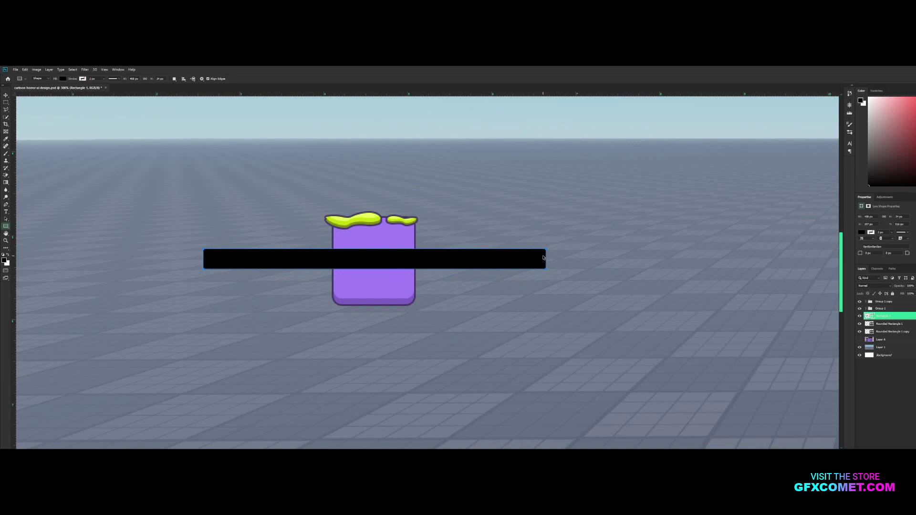
# Duplicate the black bar downward into five evenly spaced stripes and merge them into one shape layer.
pyautogui.press('v')
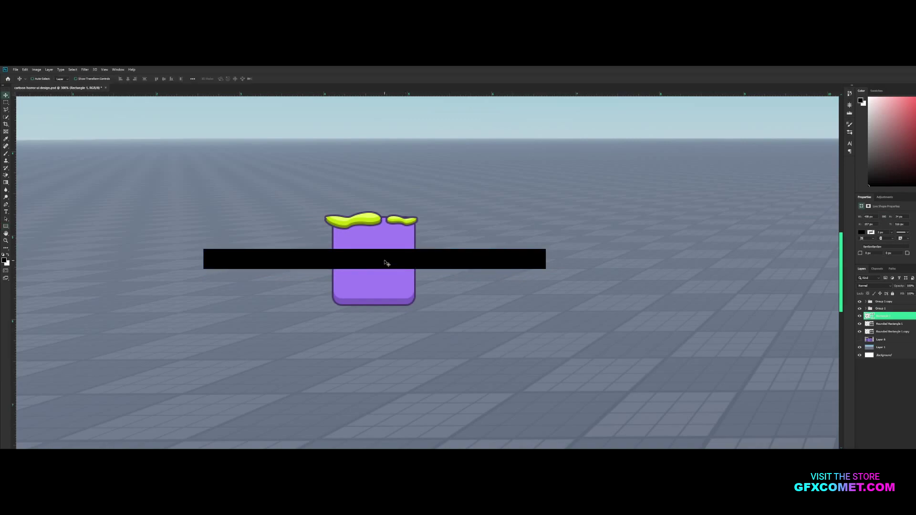
pyautogui.moveTo(390, 262); pyautogui.dragTo(398, 288)
pyautogui.moveTo(466, 292); pyautogui.dragTo(448, 320)
pyautogui.moveTo(505, 323); pyautogui.dragTo(481, 382)
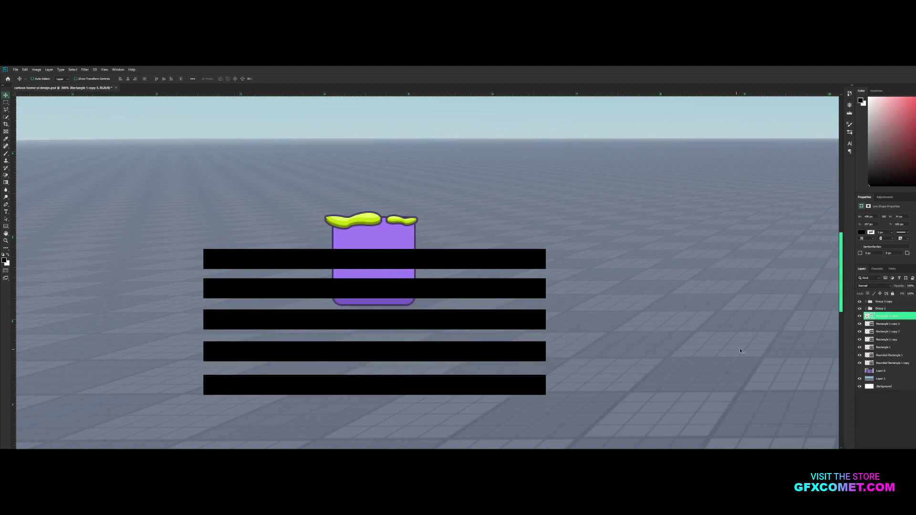
pyautogui.keyDown('shift'); pyautogui.click(887, 348); pyautogui.keyUp('shift')
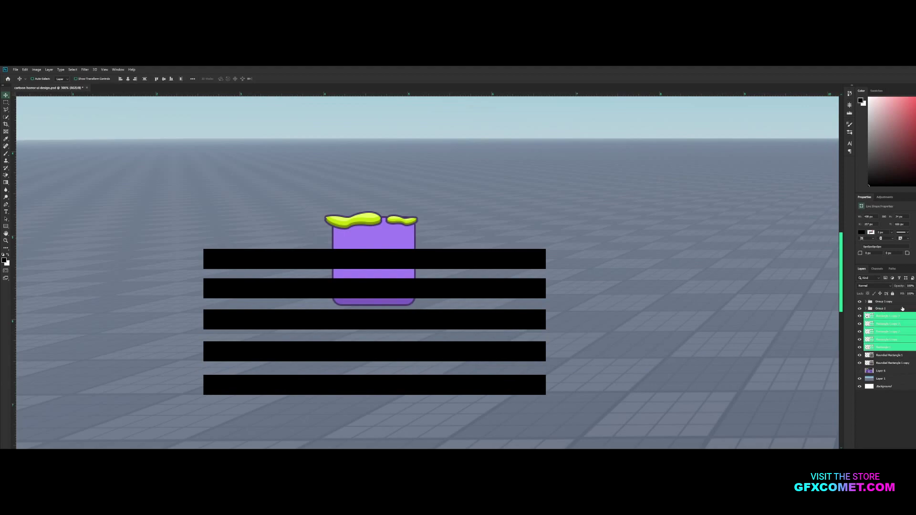
pyautogui.hotkey('ctrl', 'e')
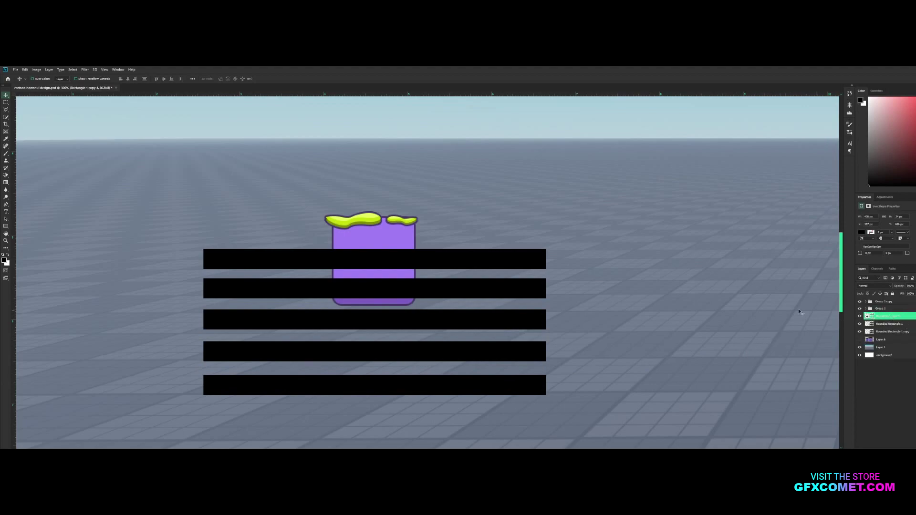
# Clip the merged stripes to the front rounded rectangle and move them up over the button face.
pyautogui.click(860, 324)
pyautogui.click(860, 324)
pyautogui.rightClick(899, 318)
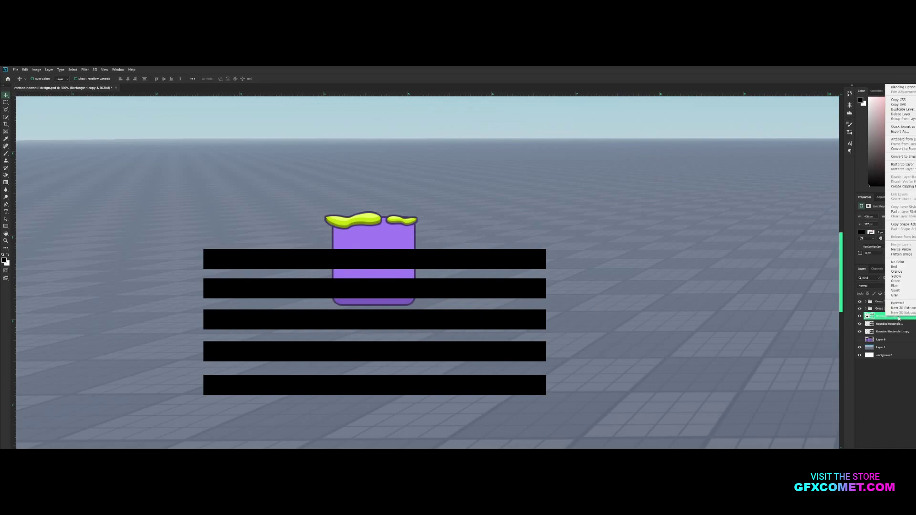
pyautogui.click(903, 187)
pyautogui.moveTo(506, 286); pyautogui.dragTo(507, 254)
pyautogui.click(860, 324)
pyautogui.click(860, 324)
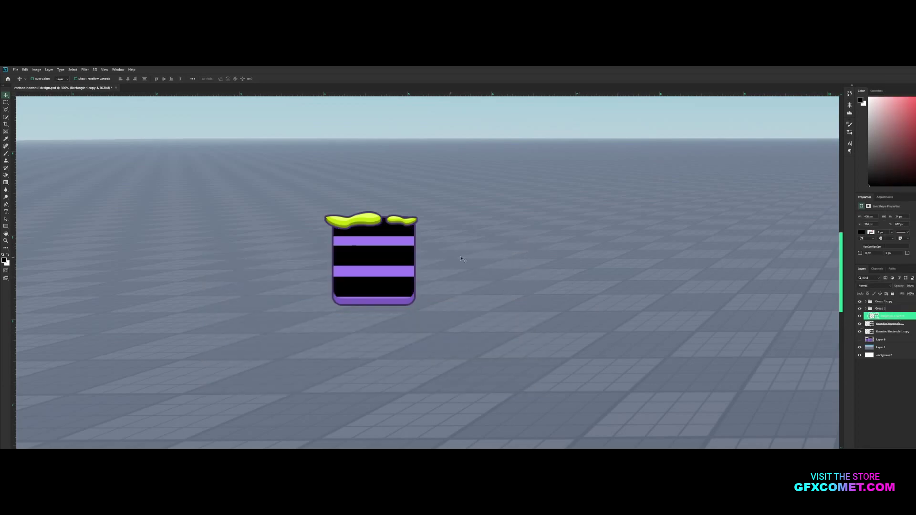
# Rotate and fit the stripes diagonally across the button face, and lower their layer opacity to a faint tint.
pyautogui.hotkey('ctrl', 't')
pyautogui.moveTo(552, 216); pyautogui.dragTo(399, 198)
pyautogui.press('Return')
pyautogui.moveTo(446, 237); pyautogui.dragTo(430, 220)
pyautogui.hotkey('ctrl', 't')
pyautogui.moveTo(460, 179); pyautogui.dragTo(485, 162)
pyautogui.press('Return')
pyautogui.moveTo(901, 285); pyautogui.dragTo(737, 285)
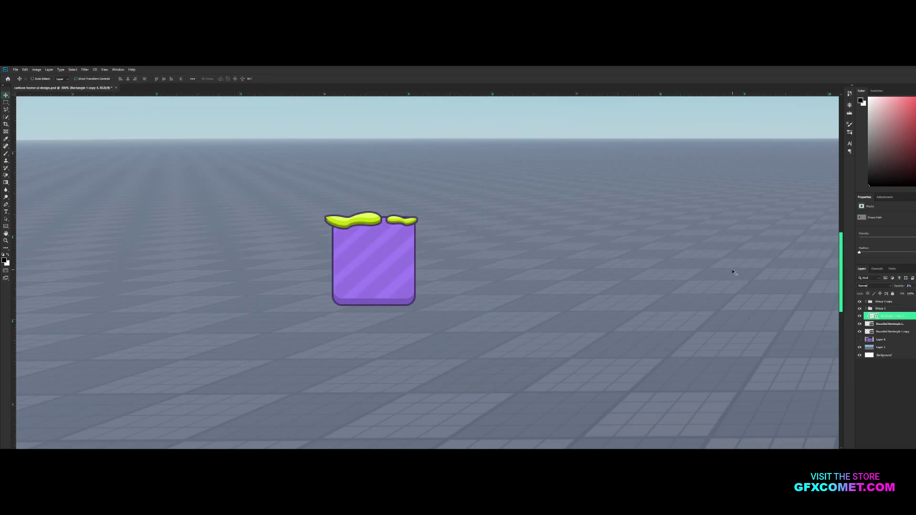
# Select all of the button's layers and move the button near the canvas's left edge, just below the horizon.
pyautogui.hotkey('ctrl', '1')
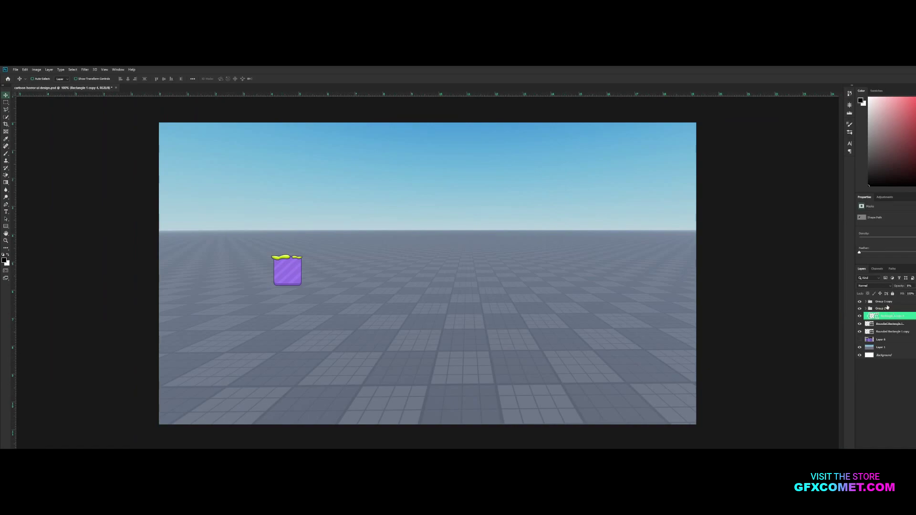
pyautogui.click(878, 302)
pyautogui.keyDown('shift'); pyautogui.click(891, 332); pyautogui.keyUp('shift')
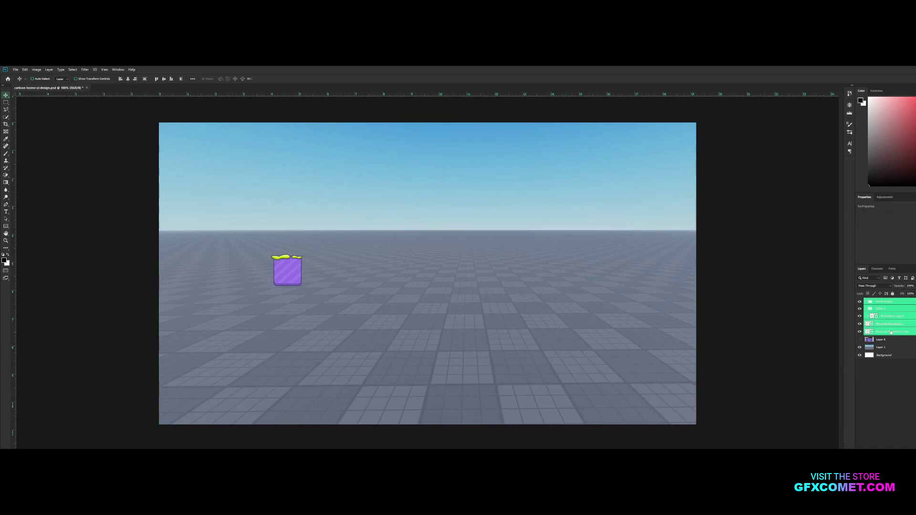
pyautogui.moveTo(294, 266); pyautogui.dragTo(234, 256)
pyautogui.click(860, 340)
pyautogui.click(859, 339)
pyautogui.press('Delete')
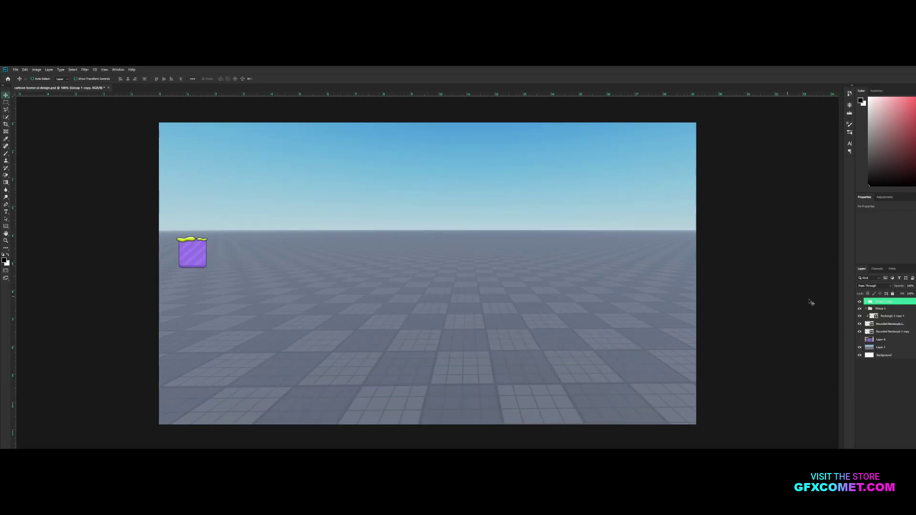
# Group all the square button's layers and place a duplicate of the group directly beside the original.
pyautogui.keyDown('shift'); pyautogui.click(887, 332); pyautogui.keyUp('shift')
pyautogui.hotkey('ctrl', 'g')
pyautogui.moveTo(201, 258); pyautogui.dragTo(236, 258)
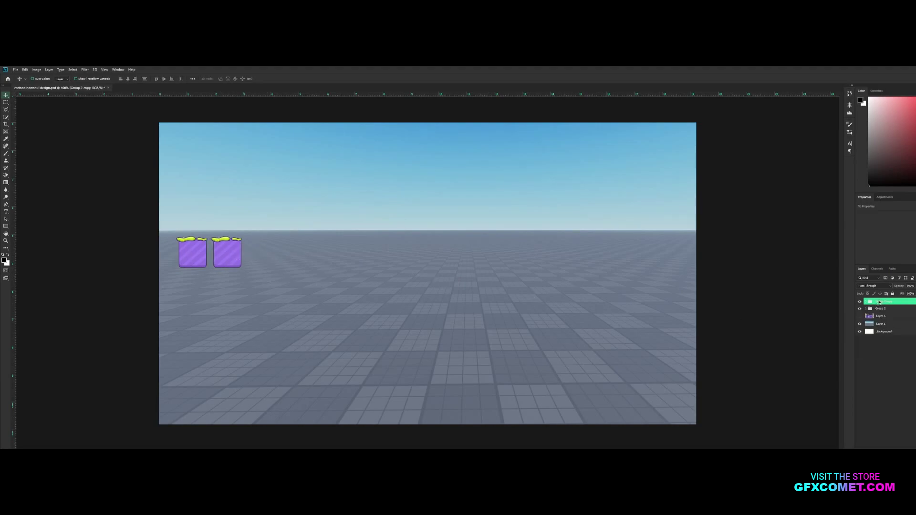
# Duplicate the square button group again and move this copy below the first two, checking the reference layout.
pyautogui.hotkey('ctrl', 'j')
pyautogui.click(860, 323)
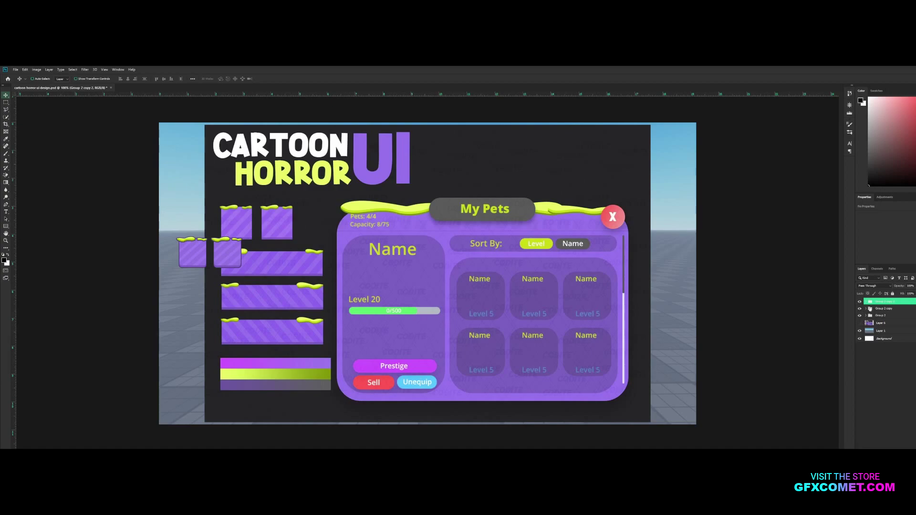
pyautogui.click(866, 302)
pyautogui.moveTo(329, 262); pyautogui.dragTo(304, 325)
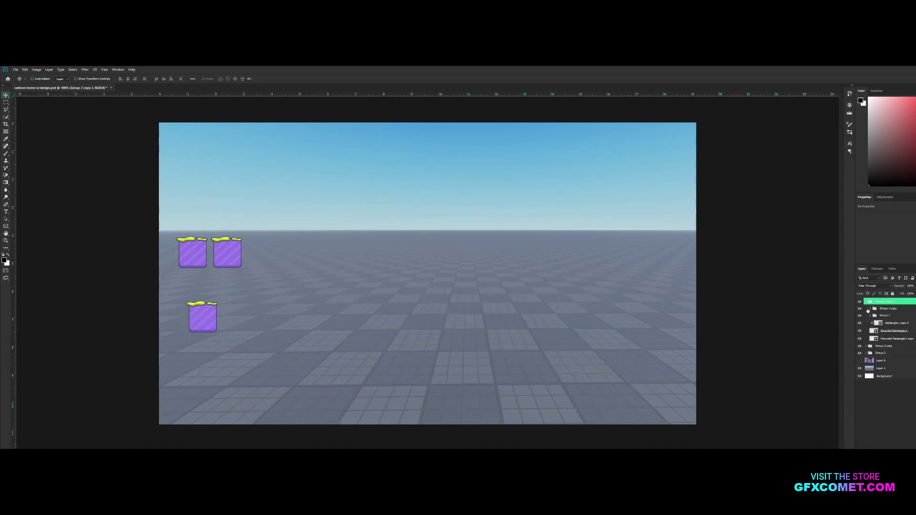
# Hide the new copy's slime, stretch its two rounded rectangles into a wide bar and extend the diagonal stripes across it.
pyautogui.click(860, 308)
pyautogui.click(890, 339)
pyautogui.keyDown('shift'); pyautogui.click(890, 331); pyautogui.keyUp('shift')
pyautogui.hotkey('ctrl', 't')
pyautogui.moveTo(217, 317); pyautogui.dragTo(287, 320)
pyautogui.press('Return')
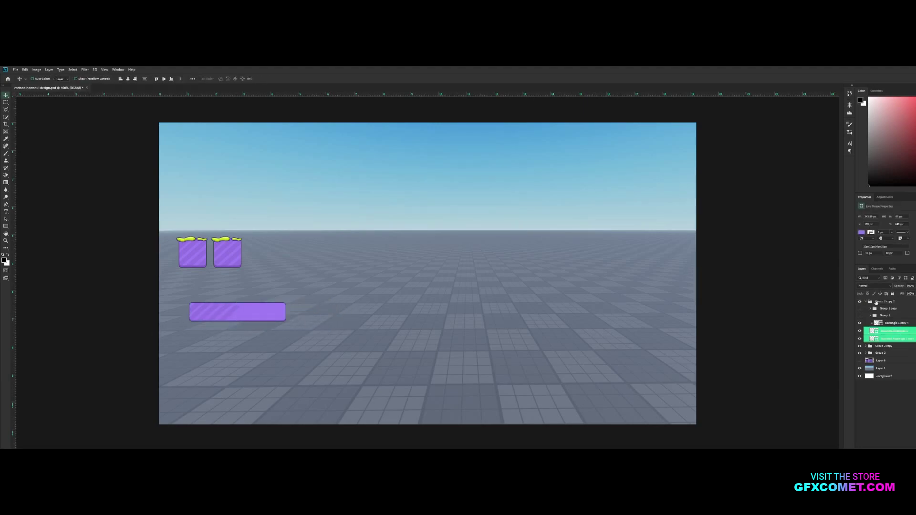
pyautogui.click(912, 325)
pyautogui.moveTo(306, 313)
pyautogui.mouseDown()
pyautogui.moveTo(272, 312)
pyautogui.moveTo(288, 313)
pyautogui.mouseUp()
# Show the slime groups again, move the small slime piece to the bar's right end, and compare with the reference.
pyautogui.click(860, 316)
pyautogui.click(860, 309)
pyautogui.click(896, 315)
pyautogui.click(896, 309)
pyautogui.moveTo(290, 312); pyautogui.dragTo(355, 313)
pyautogui.click(860, 369)
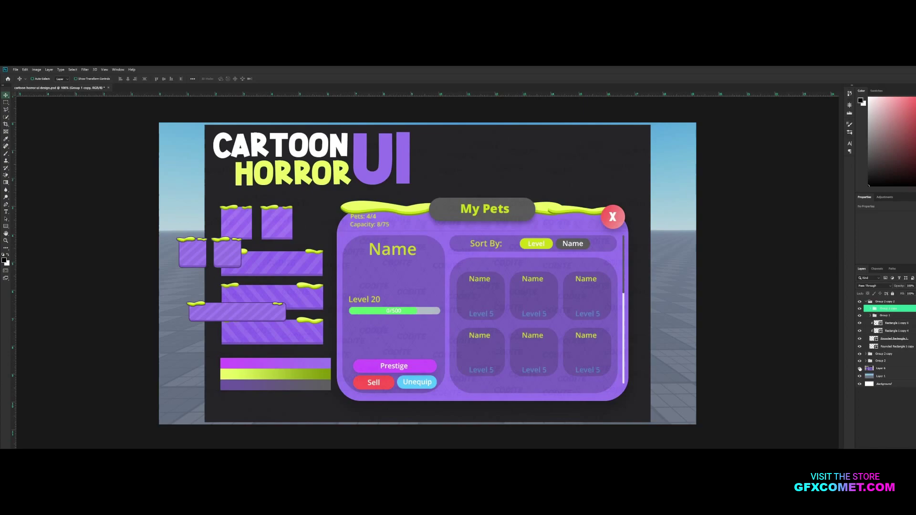
pyautogui.click(859, 368)
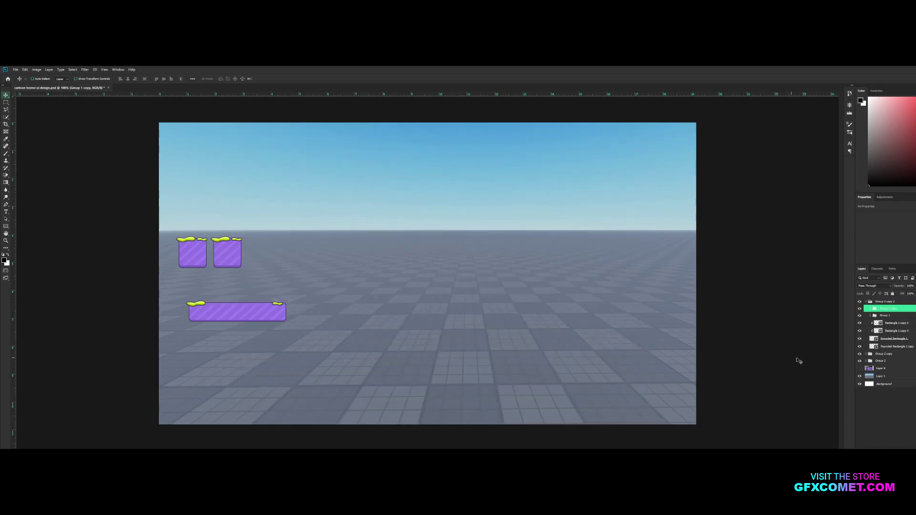
# Place the wide bar and a duplicate of it beneath the two squares, and shift all four button groups slightly left and down.
pyautogui.click(865, 302)
pyautogui.moveTo(317, 327); pyautogui.dragTo(274, 321)
pyautogui.press('Up')
pyautogui.press('Up')
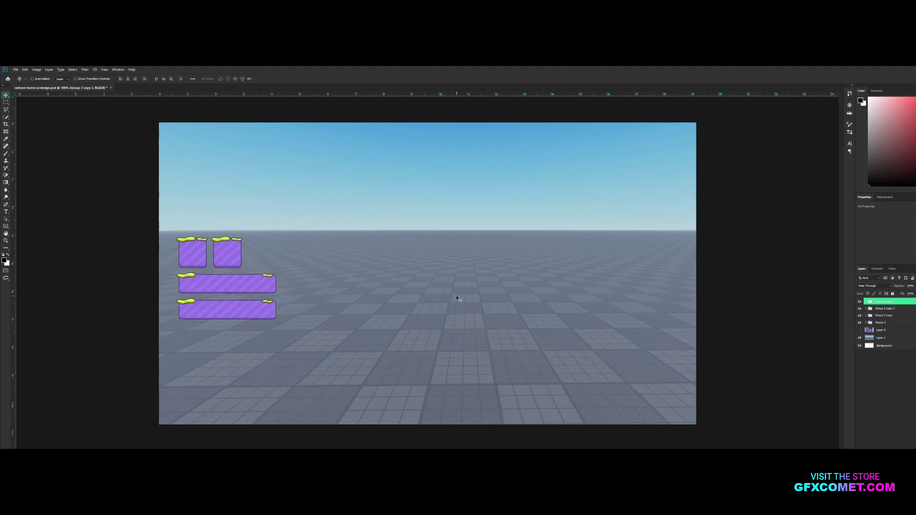
pyautogui.press('Up')
pyautogui.press('Up')
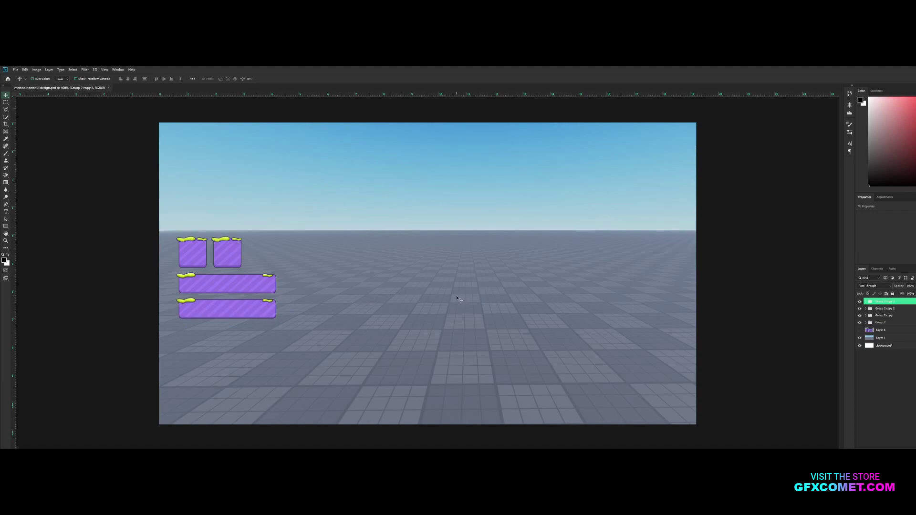
pyautogui.keyDown('shift'); pyautogui.click(878, 324); pyautogui.keyUp('shift')
pyautogui.moveTo(373, 295); pyautogui.dragTo(364, 301)
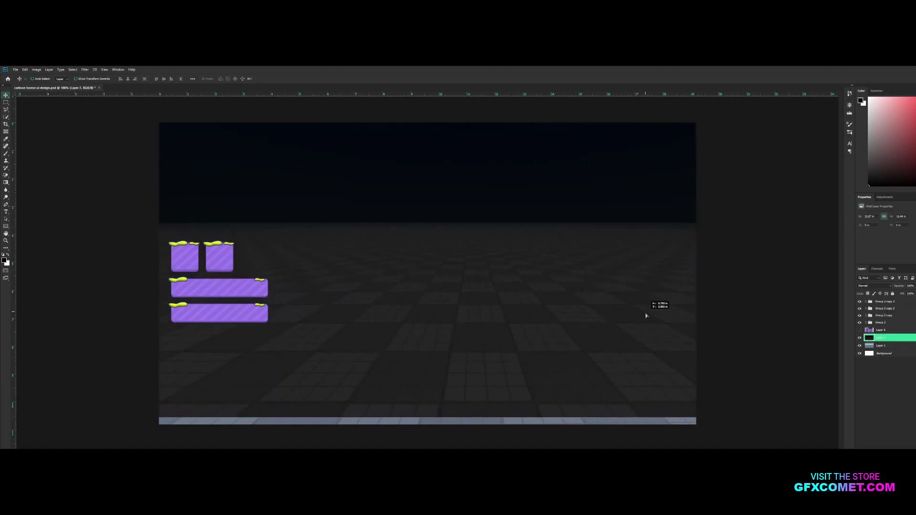
# Position the dark night scene layer over the whole canvas as background and compare it with the light scene.
pyautogui.moveTo(646, 315); pyautogui.dragTo(583, 315)
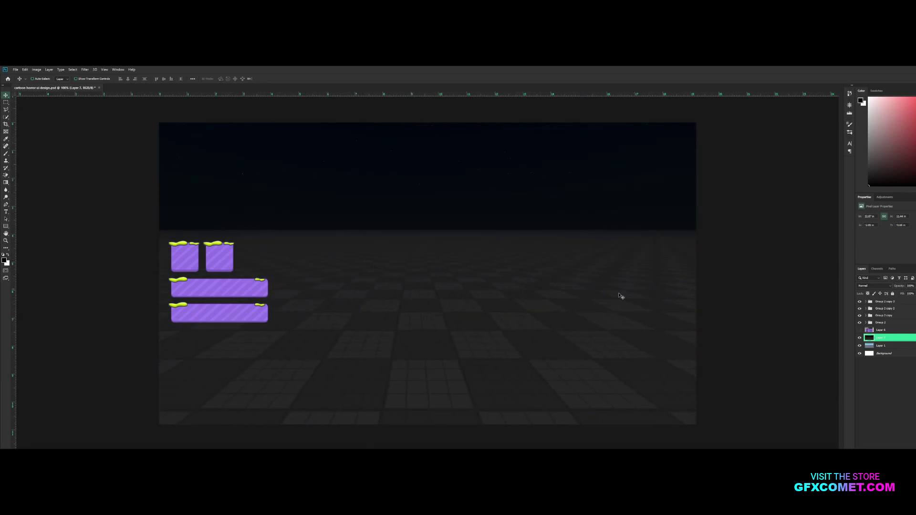
pyautogui.click(860, 338)
pyautogui.click(859, 339)
pyautogui.click(849, 105)
pyautogui.click(850, 105)
# Show the reference design, reposition it over the canvas to examine the My Pets window, and hide it again.
pyautogui.click(860, 330)
pyautogui.moveTo(598, 276); pyautogui.dragTo(569, 263)
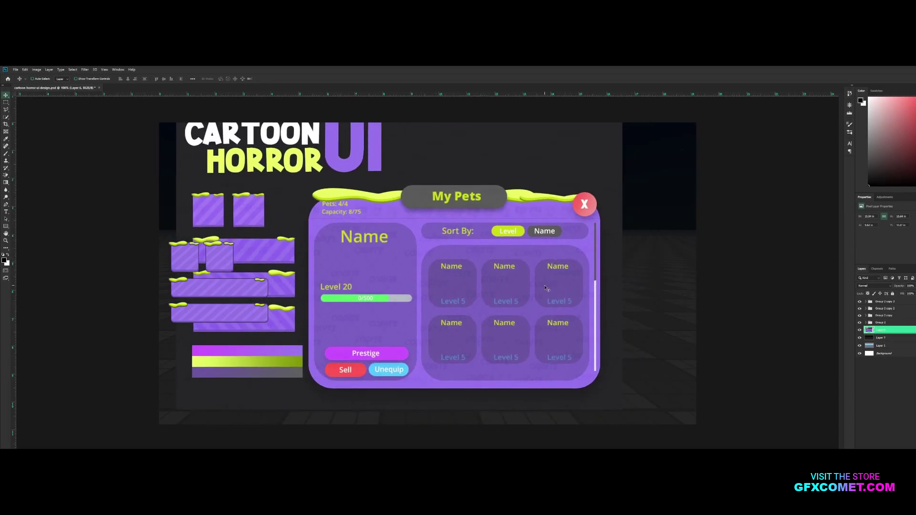
pyautogui.hotkey('shift', 'Down')
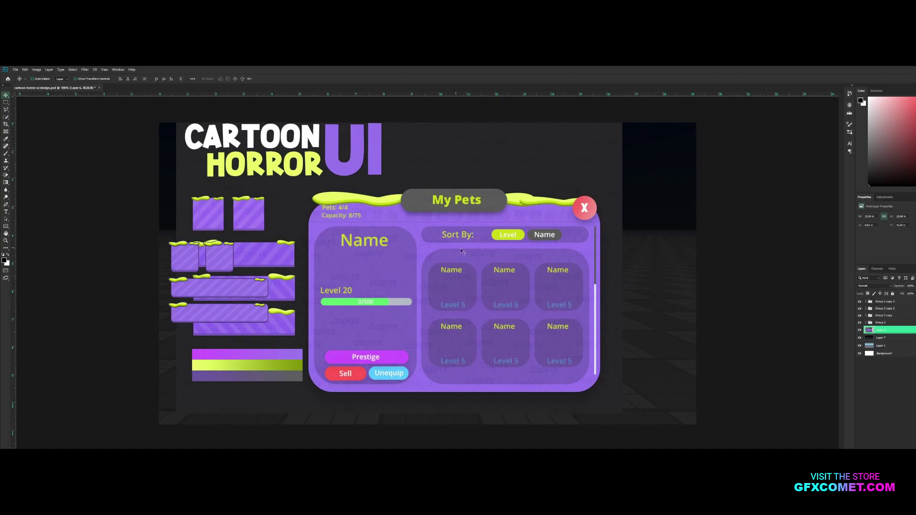
pyautogui.moveTo(542, 296); pyautogui.dragTo(599, 289)
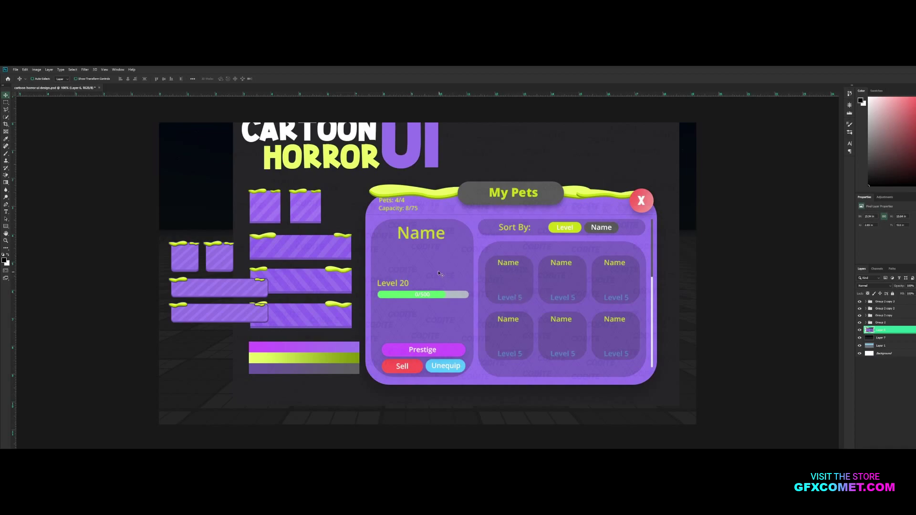
pyautogui.click(859, 330)
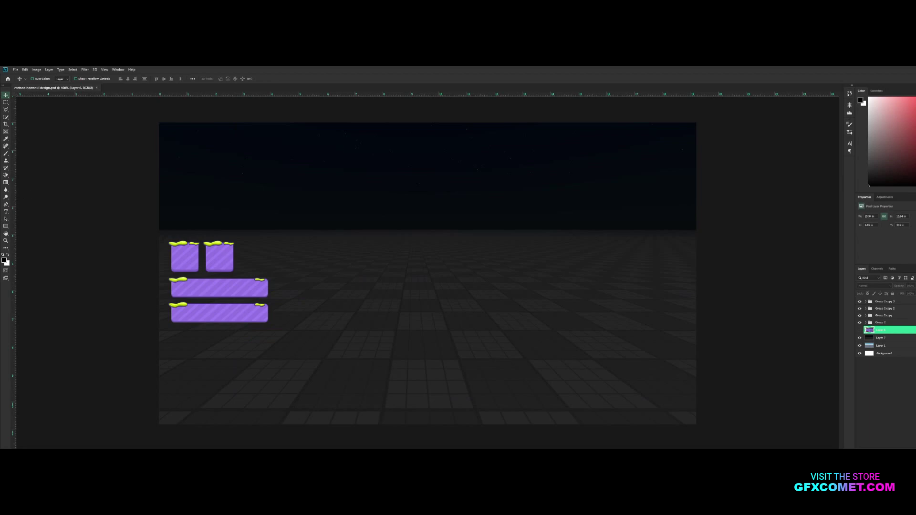
# Add a new layer, sample the button's purple as the foreground colour and activate the Rounded Rectangle tool.
pyautogui.hotkey('ctrl', 'shift', 'alt', 'n')
pyautogui.press('i')
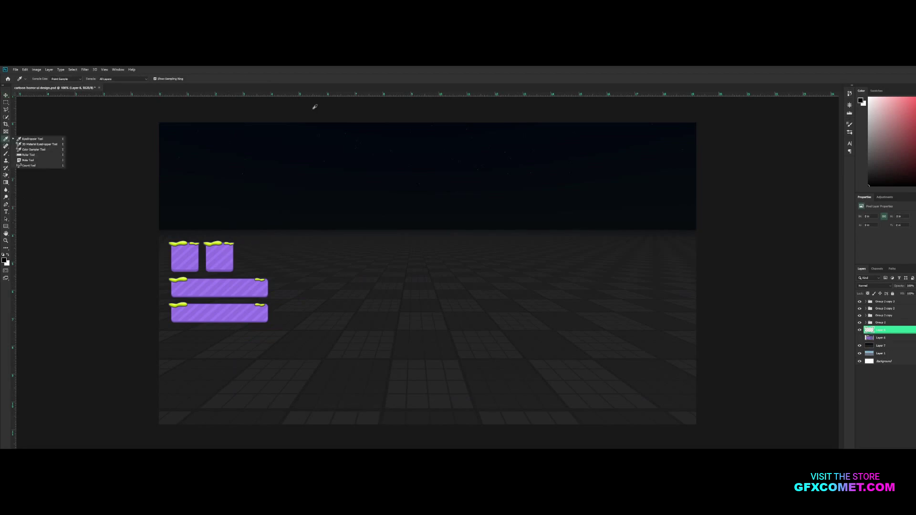
pyautogui.click(226, 256)
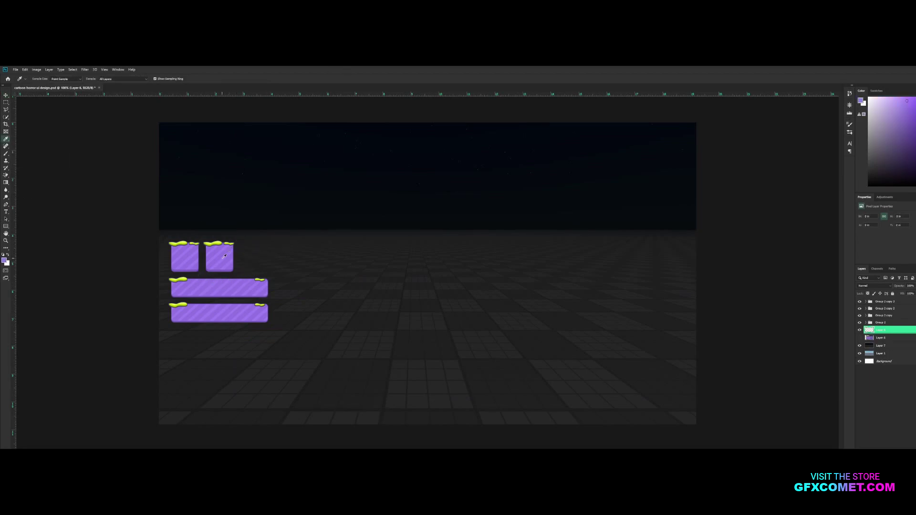
pyautogui.moveTo(5, 227); pyautogui.dragTo(45, 232)
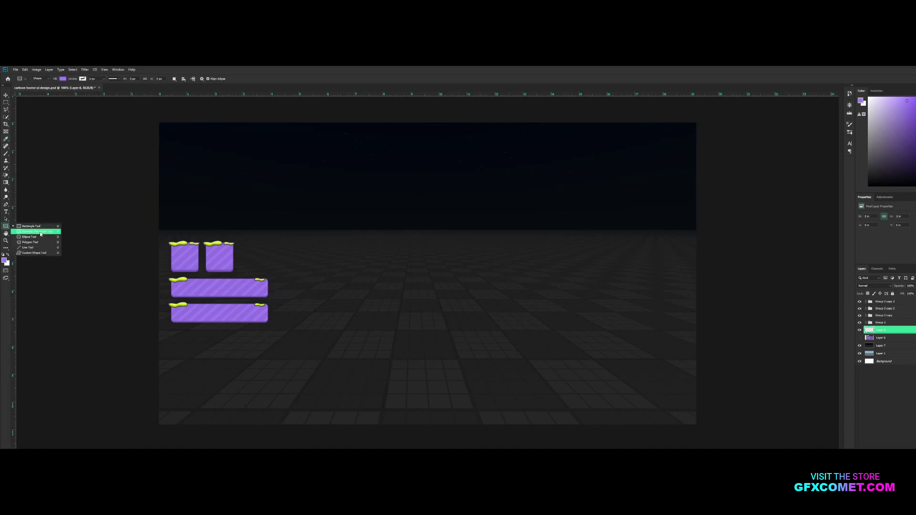
pyautogui.click(31, 233)
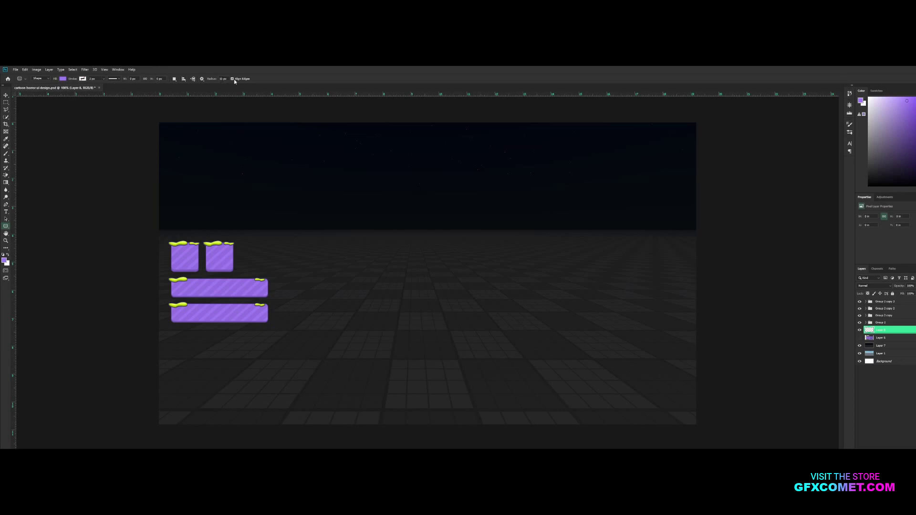
pyautogui.click(223, 79)
pyautogui.write('20')
pyautogui.press('Return')
pyautogui.moveTo(330, 187); pyautogui.dragTo(641, 365)
pyautogui.hotkey('ctrl', 'z')
# Draw a large purple rounded rectangle panel with a 35 px corner radius beside the buttons.
pyautogui.click(222, 79)
pyautogui.write('35')
pyautogui.moveTo(317, 190); pyautogui.dragTo(625, 368)
# Move the reference layer above the purple panel, compare the two, and hide the light scene and the panel.
pyautogui.press('v')
pyautogui.click(860, 345)
pyautogui.click(875, 338)
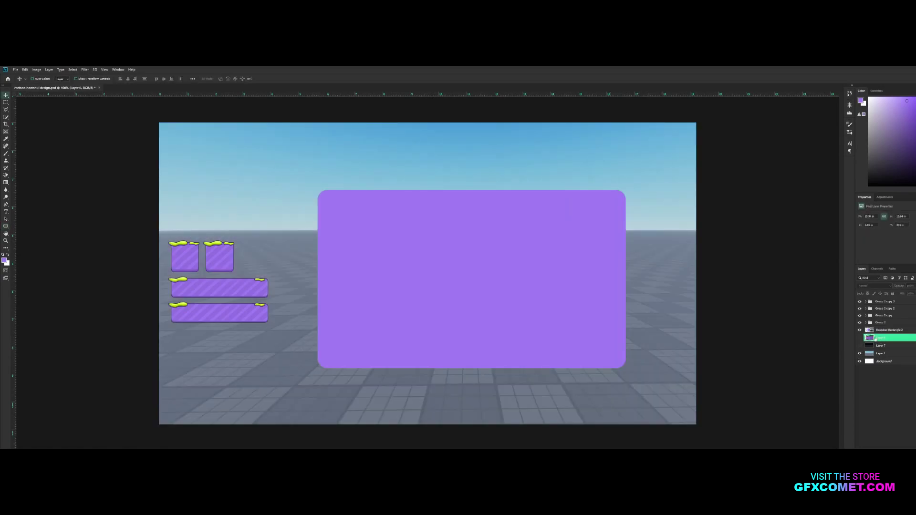
pyautogui.click(860, 353)
pyautogui.click(860, 338)
pyautogui.moveTo(877, 338); pyautogui.dragTo(879, 330)
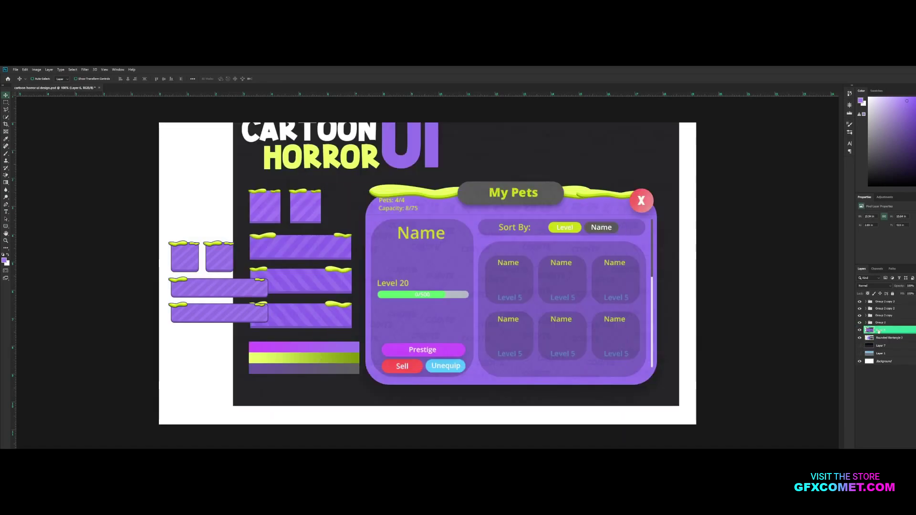
pyautogui.click(859, 331)
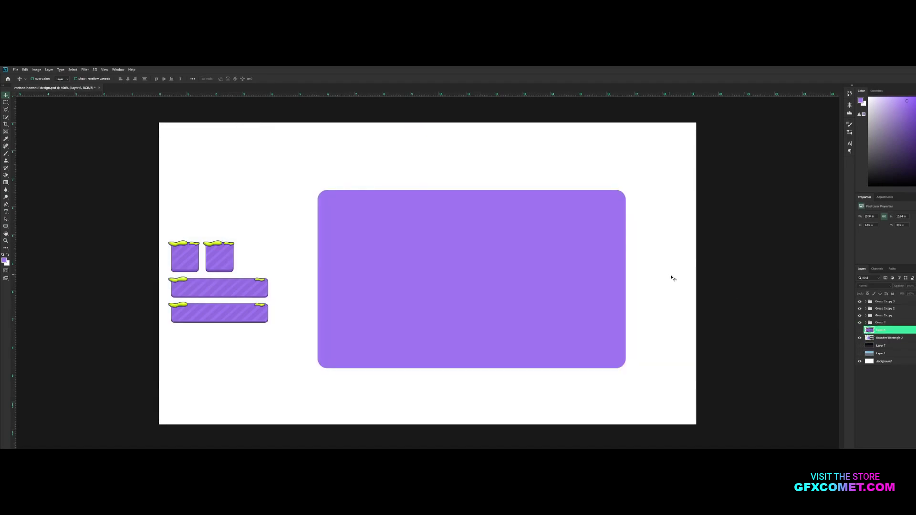
pyautogui.click(859, 330)
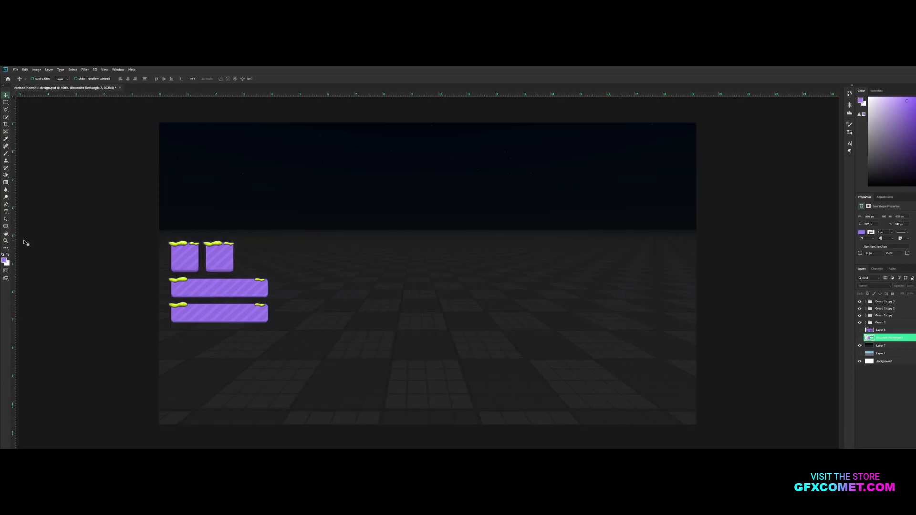
# Draw a larger purple panel about 1146 × 650 px with 50 px corners, centred vertically on the canvas beside the buttons.
pyautogui.click(6, 226)
pyautogui.click(223, 79)
pyautogui.moveTo(330, 193); pyautogui.dragTo(650, 376)
pyautogui.press('v')
pyautogui.moveTo(596, 311); pyautogui.dragTo(579, 304)
pyautogui.hotkey('ctrl', 'a')
pyautogui.click(164, 79)
pyautogui.hotkey('ctrl', 'd')
pyautogui.moveTo(515, 262); pyautogui.dragTo(569, 276)
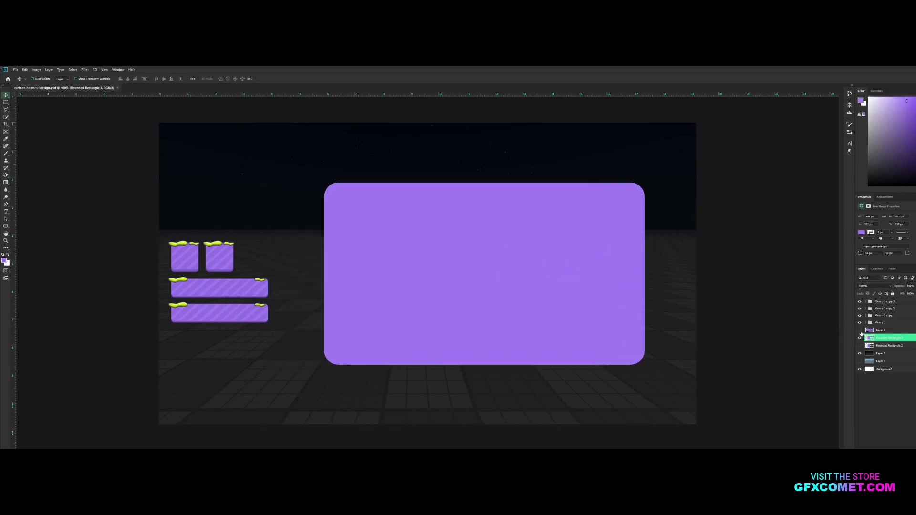
# Compare the new purple panel with the reference window, examining its corners and title header.
pyautogui.click(860, 330)
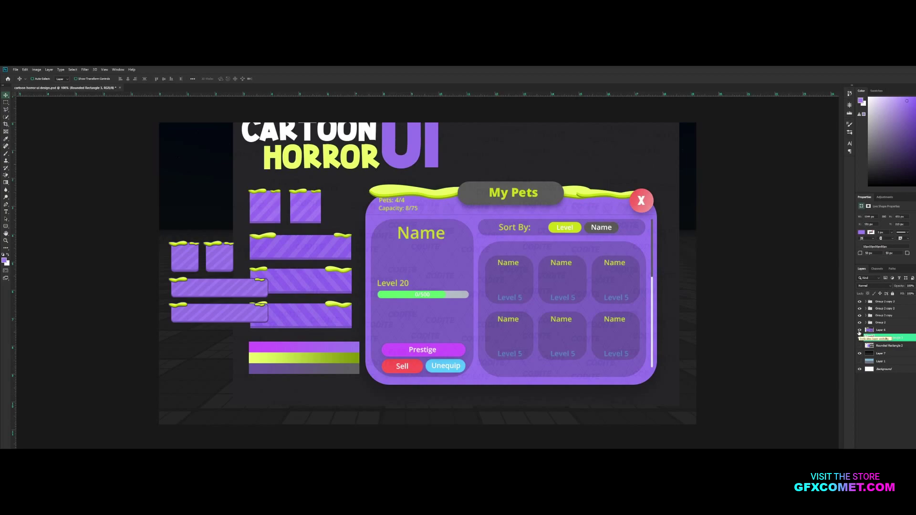
pyautogui.click(859, 331)
pyautogui.click(859, 330)
pyautogui.click(860, 330)
pyautogui.press('u')
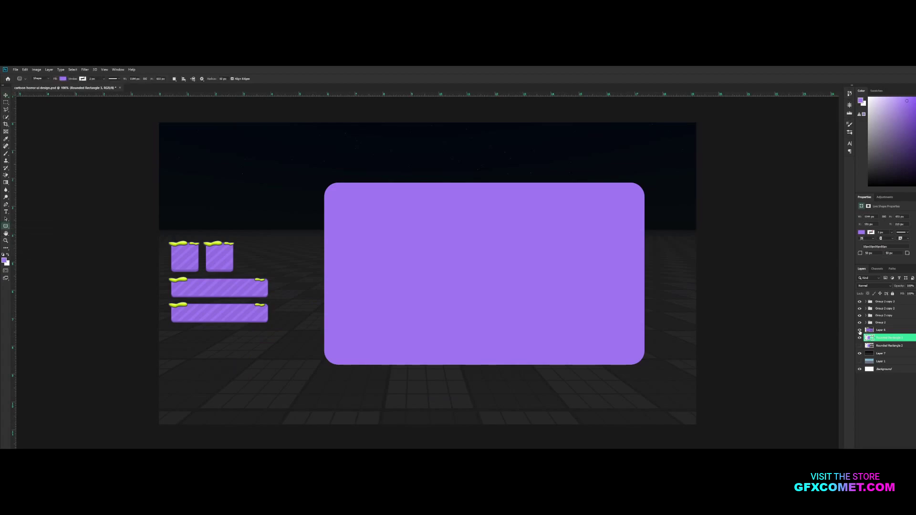
pyautogui.click(859, 330)
pyautogui.click(860, 330)
# Draw a pill shape about 372 × 92 px centred across the panel's top edge and colour it dark grey #222222.
pyautogui.hotkey('ctrl', 'shift', 'alt', 'n')
pyautogui.moveTo(427, 168); pyautogui.dragTo(531, 194)
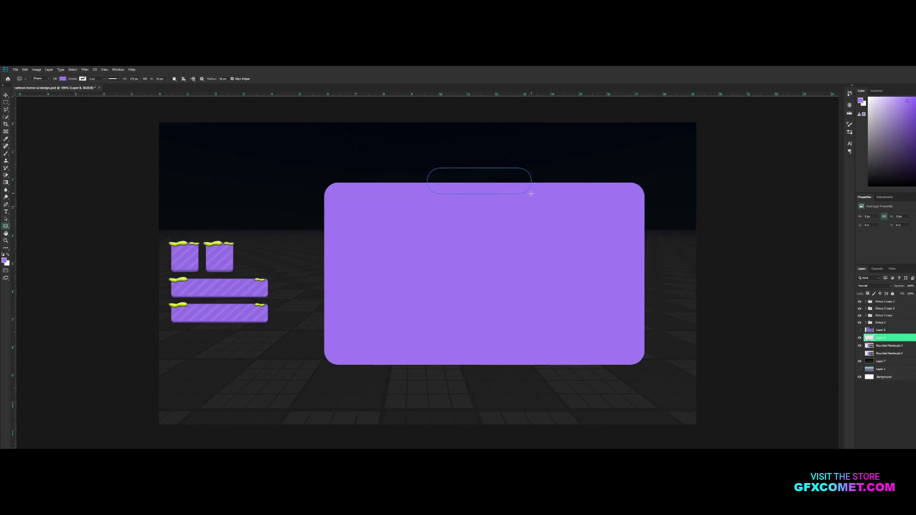
pyautogui.press('v')
pyautogui.doubleClick(869, 337)
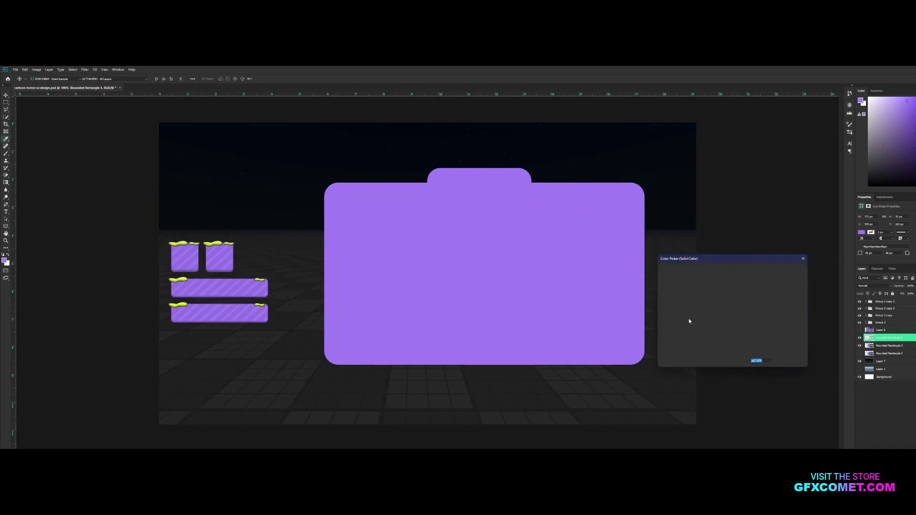
pyautogui.moveTo(667, 333); pyautogui.dragTo(651, 333)
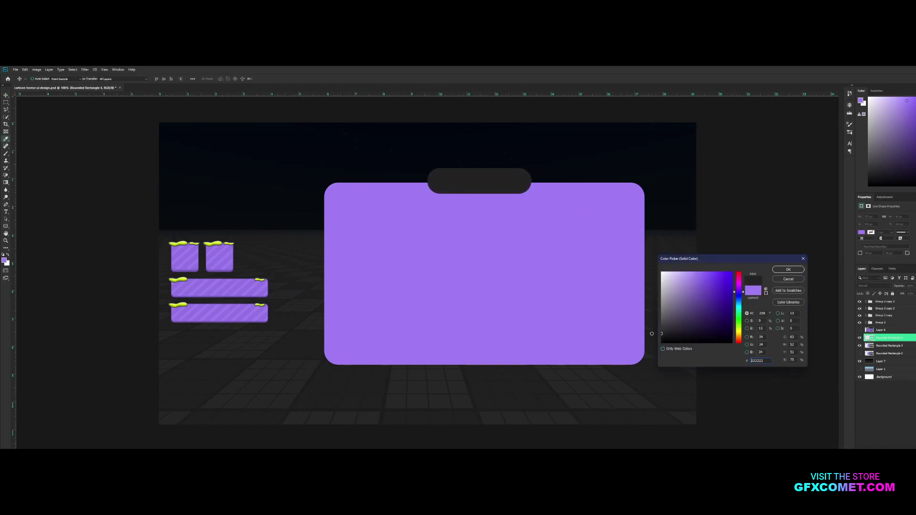
pyautogui.click(788, 270)
# Add the title text "My Pets" at the dark pill and set its Montserrat weight to ExtraBold.
pyautogui.press('t')
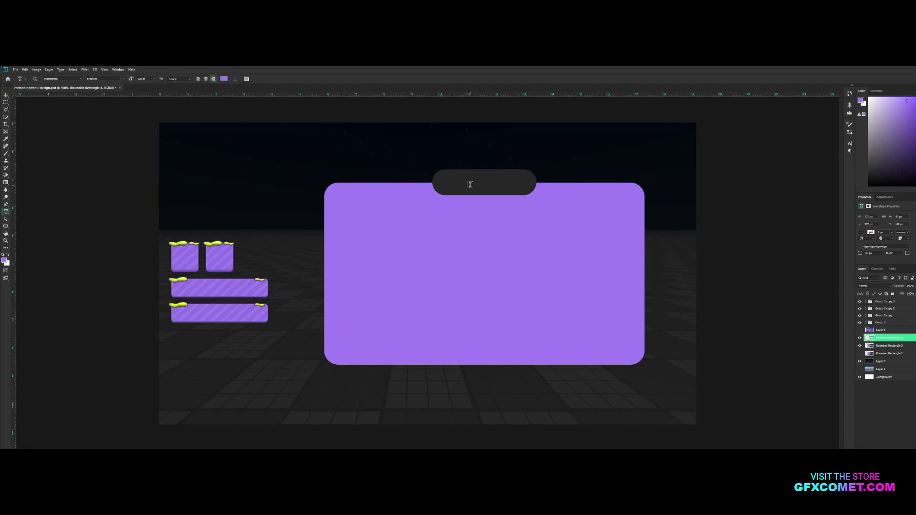
pyautogui.click(470, 184)
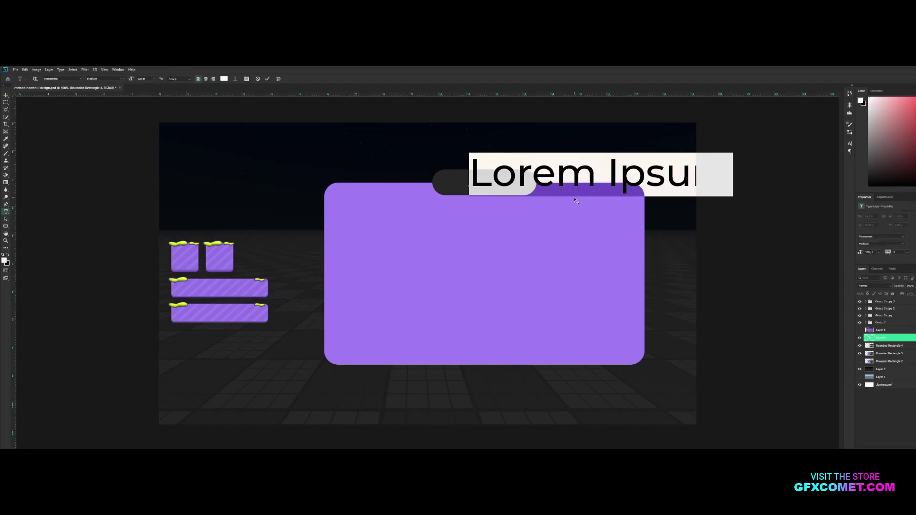
pyautogui.write('My Pets')
pyautogui.hotkey('ctrl', 'a')
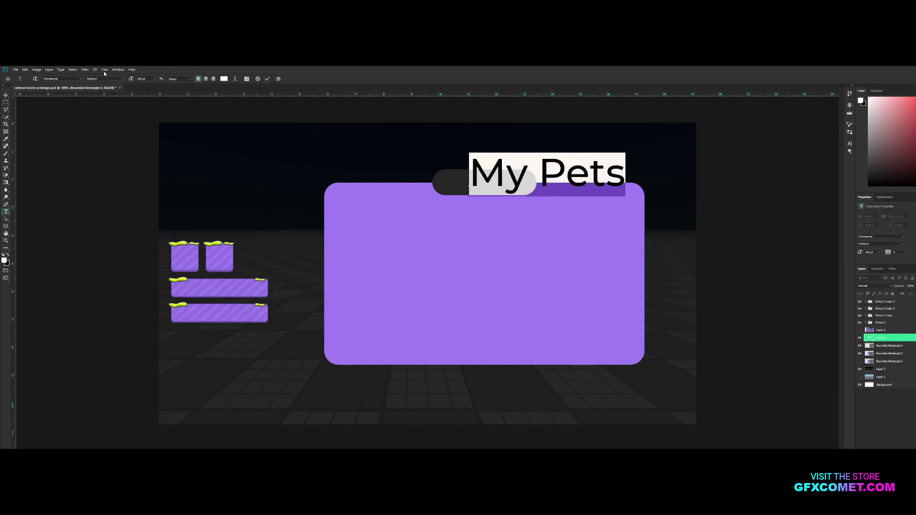
pyautogui.click(122, 80)
pyautogui.click(98, 147)
# Move the "My Pets" text over the pill and recolour it with the yellow-green sampled from the slime.
pyautogui.click(5, 95)
pyautogui.moveTo(476, 175); pyautogui.dragTo(425, 185)
pyautogui.doubleClick(425, 185)
pyautogui.click(224, 79)
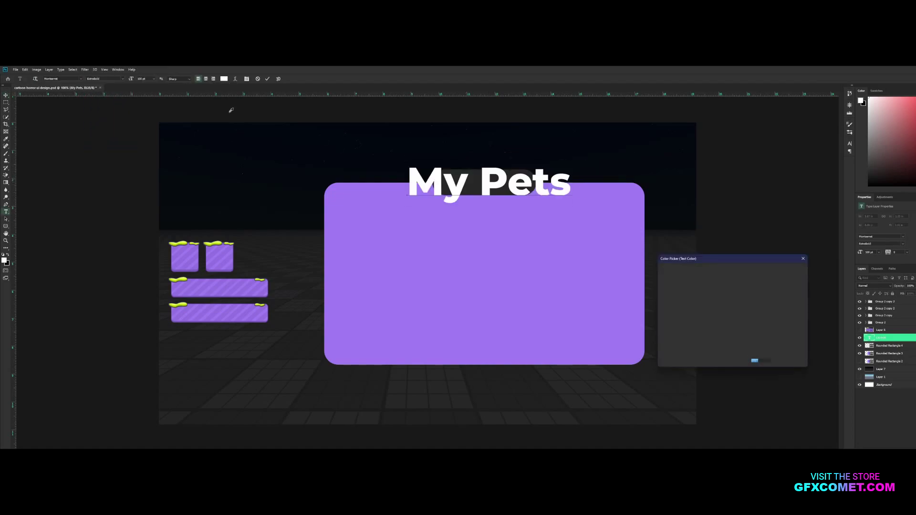
pyautogui.click(179, 279)
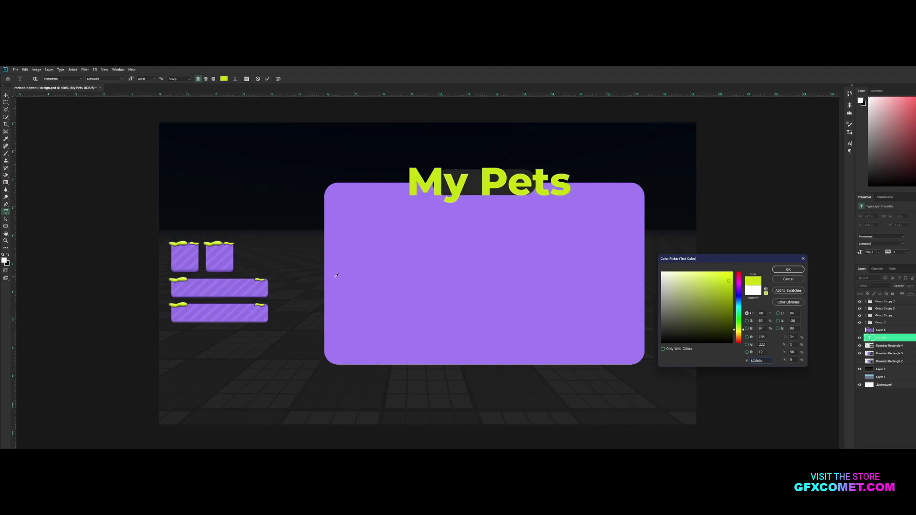
pyautogui.click(788, 270)
pyautogui.hotkey('ctrl', 'Return')
# Scale the "My Pets" text down to fit inside the dark pill and centre it there.
pyautogui.hotkey('ctrl', 't')
pyautogui.moveTo(571, 163); pyautogui.dragTo(515, 183)
pyautogui.press('Return')
pyautogui.press('v')
pyautogui.press('Left')
pyautogui.press('Left')
pyautogui.press('Left')
pyautogui.press('Left')
pyautogui.press('Left')
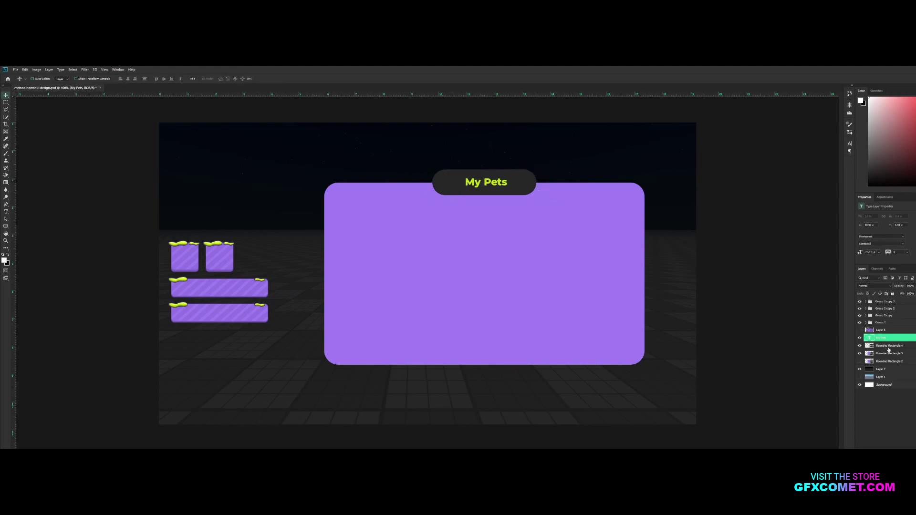
# Reduce the dark title pill's height to about 72 px by raising its bottom edge.
pyautogui.click(888, 347)
pyautogui.hotkey('ctrl', '+')
pyautogui.moveTo(711, 234); pyautogui.dragTo(597, 339)
pyautogui.hotkey('ctrl', 't')
pyautogui.moveTo(428, 221); pyautogui.dragTo(429, 211)
pyautogui.press('Return')
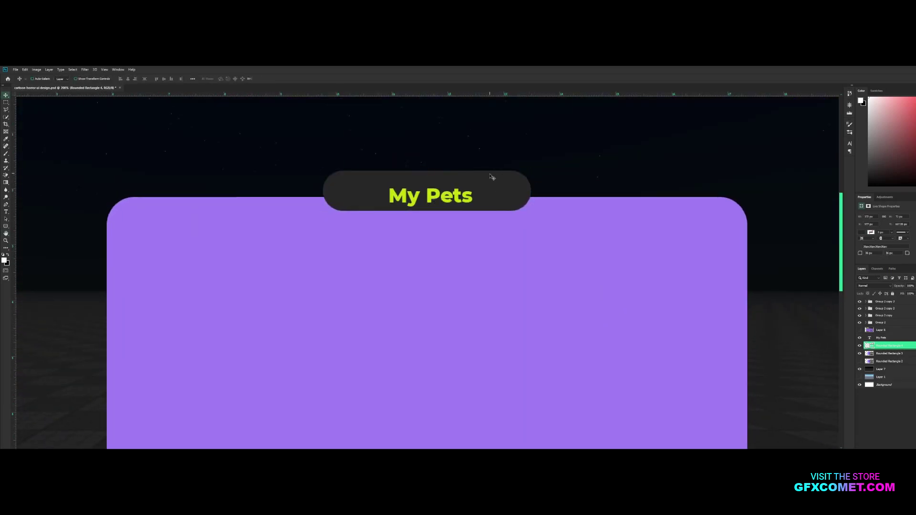
# Nudge the dark title pill down so it sits centred around the "My Pets" text.
pyautogui.press('Down')
pyautogui.press('Down')
pyautogui.press('Down')
pyautogui.press('Down')
pyautogui.press('Down')
# Retype the title text in capitals as "MY PETS".
pyautogui.press('t')
pyautogui.click(472, 196)
pyautogui.hotkey('ctrl', 'a')
pyautogui.write('MY PETS')
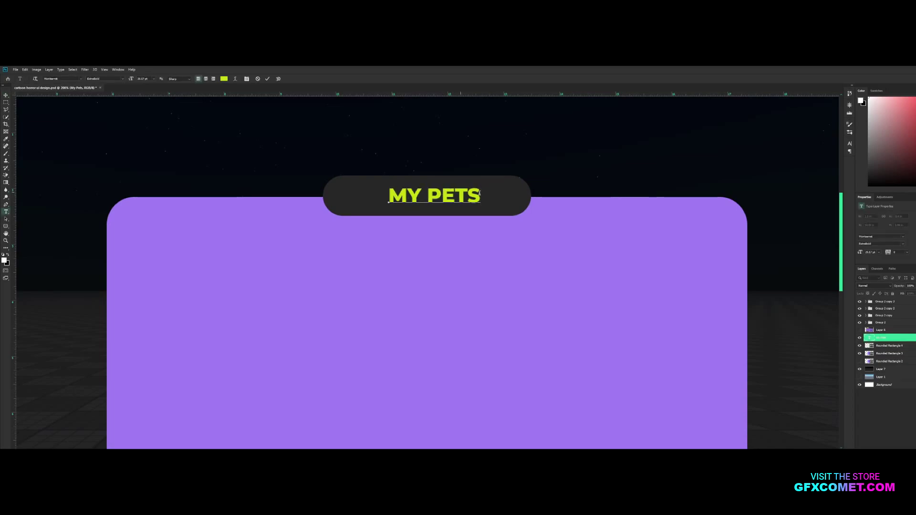
pyautogui.hotkey('ctrl', 'Return')
pyautogui.press('v')
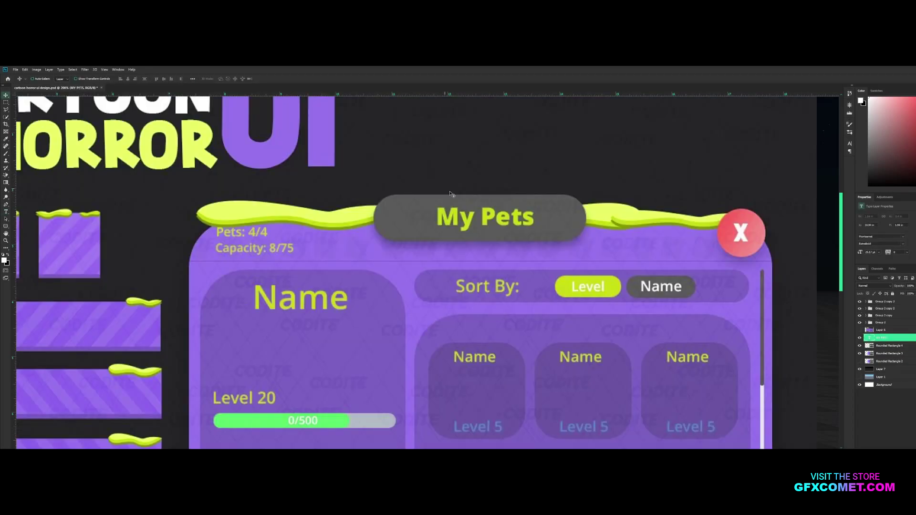
# Hide the reference and centre the "MY PETS" text horizontally within the dark title pill.
pyautogui.click(860, 329)
pyautogui.keyDown('ctrl'); pyautogui.click(867, 346); pyautogui.keyUp('ctrl')
pyautogui.click(129, 79)
pyautogui.hotkey('ctrl', 'd')
# Scale the "MY PETS" text down slightly so it has more room inside the pill.
pyautogui.hotkey('ctrl', 't')
pyautogui.moveTo(472, 184); pyautogui.dragTo(465, 186)
pyautogui.press('Return')
pyautogui.hotkey('ctrl', '-')
pyautogui.hotkey('ctrl', 't')
pyautogui.moveTo(498, 178); pyautogui.dragTo(497, 177)
pyautogui.press('Return')
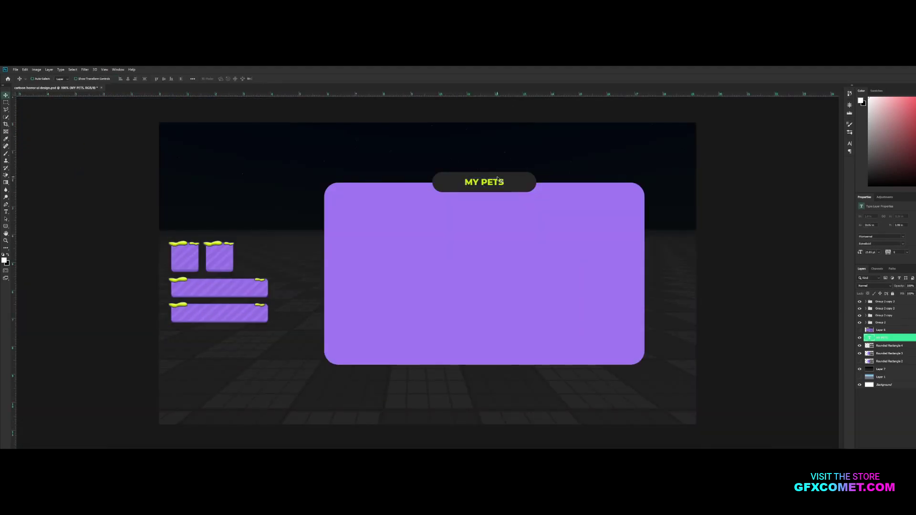
# Scale the title text, pill and purple window panel down together, reposition them near the canvas centre, and compare with the reference.
pyautogui.keyDown('shift'); pyautogui.click(889, 346); pyautogui.keyUp('shift')
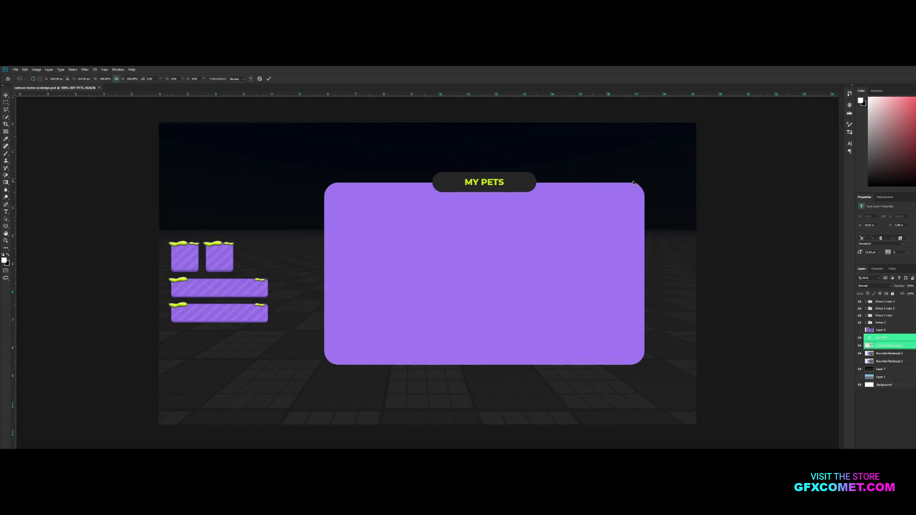
pyautogui.keyDown('shift'); pyautogui.click(891, 354); pyautogui.keyUp('shift')
pyautogui.hotkey('ctrl', 't')
pyautogui.moveTo(645, 173); pyautogui.dragTo(617, 185)
pyautogui.press('Return')
pyautogui.moveTo(582, 261); pyautogui.dragTo(554, 262)
pyautogui.hotkey('ctrl', 't')
pyautogui.moveTo(590, 189); pyautogui.dragTo(603, 189)
pyautogui.press('Return')
pyautogui.hotkey('ctrl', 't')
pyautogui.press('Return')
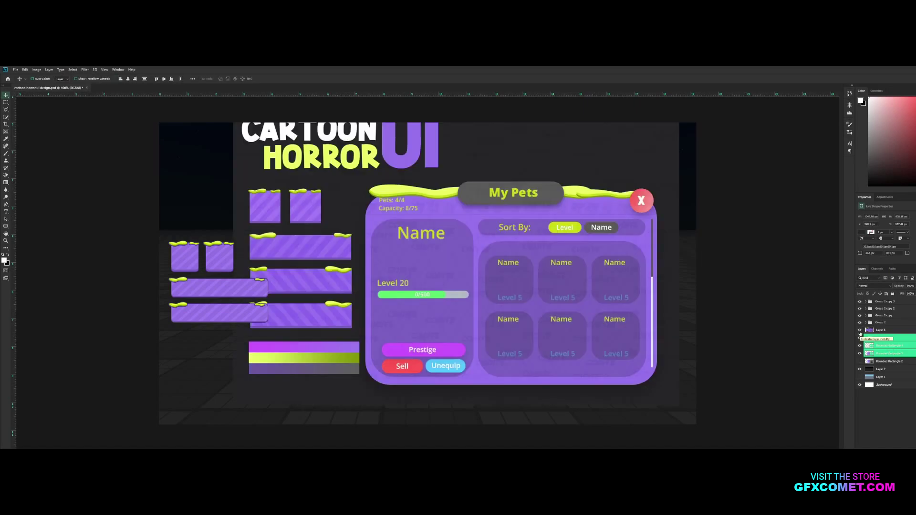
pyautogui.click(860, 331)
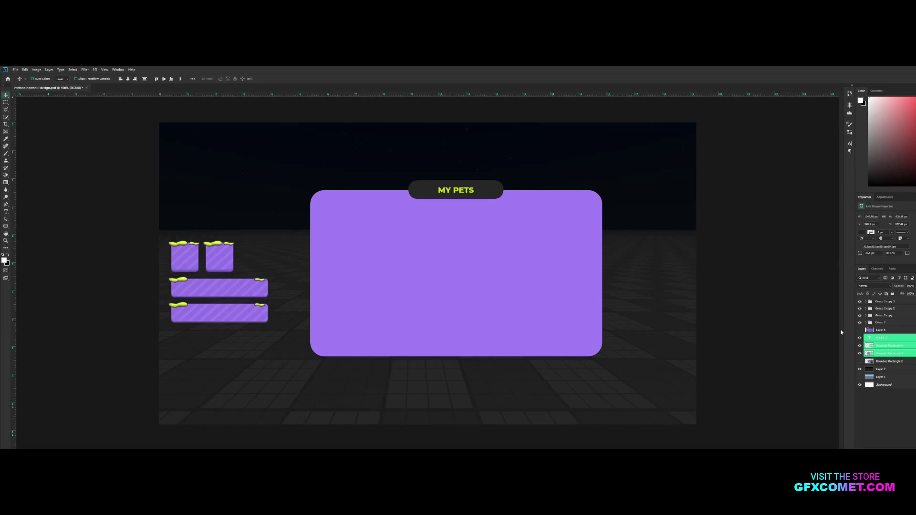
# Duplicate the slime groups from a button and place the copies over the purple My Pets window.
pyautogui.click(866, 323)
pyautogui.click(888, 331)
pyautogui.keyDown('shift'); pyautogui.click(886, 337); pyautogui.keyUp('shift')
pyautogui.moveTo(887, 336)
pyautogui.mouseDown()
pyautogui.moveTo(884, 323)
pyautogui.moveTo(880, 339)
pyautogui.mouseUp()
pyautogui.click(869, 336)
pyautogui.click(866, 336)
pyautogui.click(879, 323)
pyautogui.keyDown('shift'); pyautogui.click(878, 330); pyautogui.keyUp('shift')
pyautogui.moveTo(478, 247); pyautogui.dragTo(593, 231)
pyautogui.moveTo(420, 249); pyautogui.dragTo(534, 238)
# Fit a slime copy onto the window's upper edge at its left end and save the document.
pyautogui.click(859, 329)
pyautogui.click(882, 338)
pyautogui.moveTo(416, 219); pyautogui.dragTo(378, 191)
pyautogui.hotkey('ctrl', 't')
pyautogui.press('Return')
pyautogui.hotkey('ctrl', 's')
# Move another slime copy to the right side of the window and fit it along the upper edge.
pyautogui.click(858, 330)
pyautogui.click(885, 329)
pyautogui.moveTo(463, 235); pyautogui.dragTo(618, 207)
pyautogui.hotkey('ctrl', 't')
pyautogui.press('Return')
# Place a slime group beneath the title pill layer, flip it horizontally beside the pill on the window's upper edge, and save.
pyautogui.moveTo(888, 330); pyautogui.dragTo(895, 363)
pyautogui.moveTo(627, 233); pyautogui.dragTo(493, 201)
pyautogui.hotkey('ctrl', 't')
pyautogui.rightClick(521, 193)
pyautogui.click(544, 260)
pyautogui.press('Return')
pyautogui.hotkey('ctrl', 's')
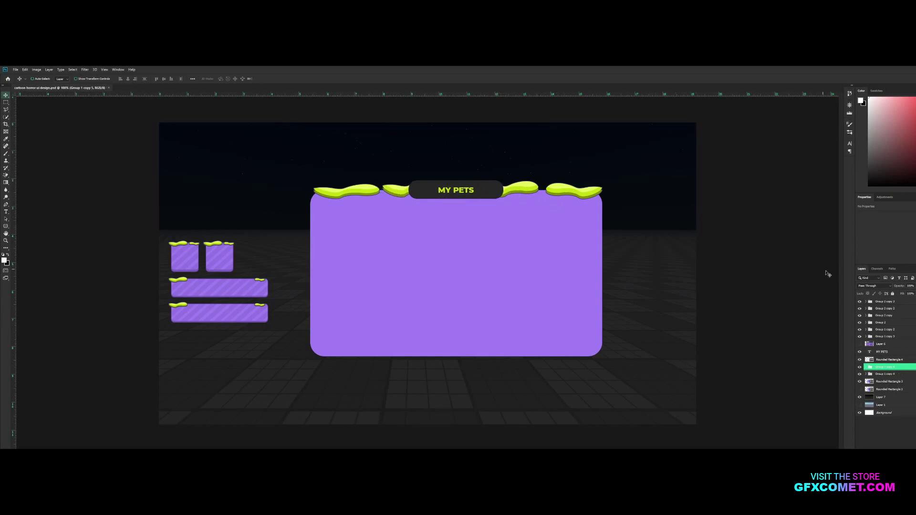
# Move the two remaining slime groups below the title pill layer, compare the window with the reference, and save.
pyautogui.click(860, 343)
pyautogui.click(885, 337)
pyautogui.keyDown('shift'); pyautogui.click(885, 329); pyautogui.keyUp('shift')
pyautogui.moveTo(885, 330); pyautogui.dragTo(885, 361)
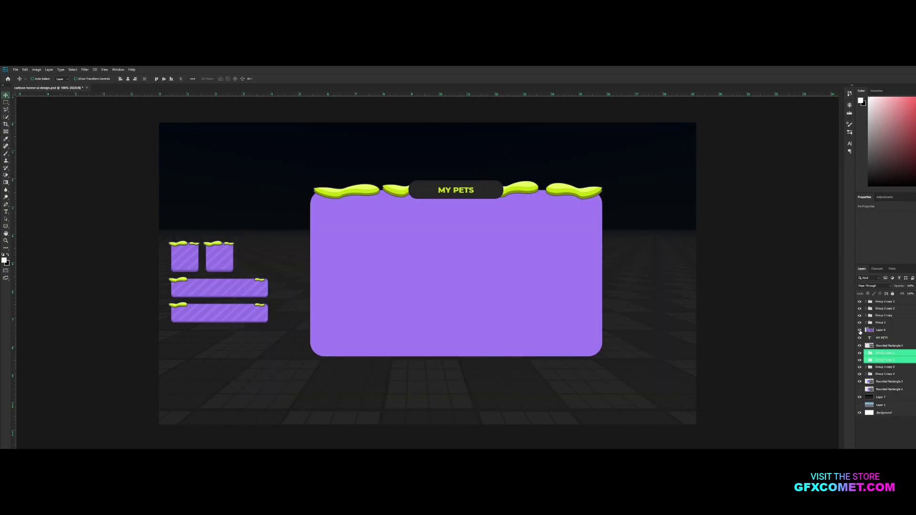
pyautogui.click(859, 330)
pyautogui.click(881, 330)
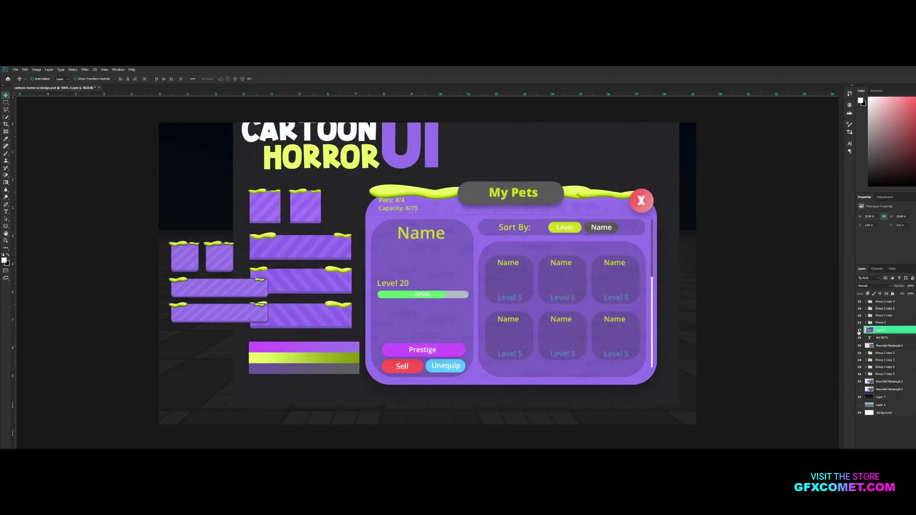
pyautogui.click(859, 331)
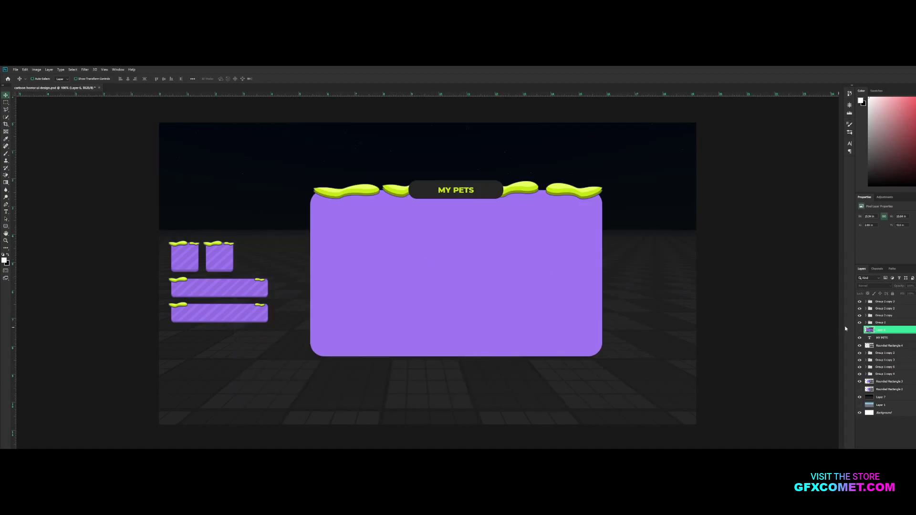
pyautogui.click(860, 331)
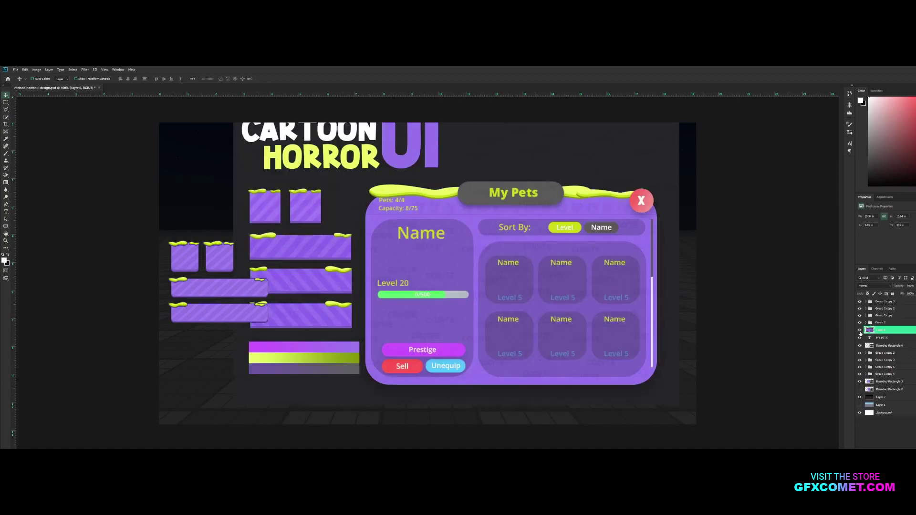
pyautogui.click(860, 331)
pyautogui.hotkey('ctrl', 's')
# Create a new layer and choose a slightly darker purple as the foreground colour for rounded rectangles.
pyautogui.hotkey('ctrl', 'shift', 'alt', 'n')
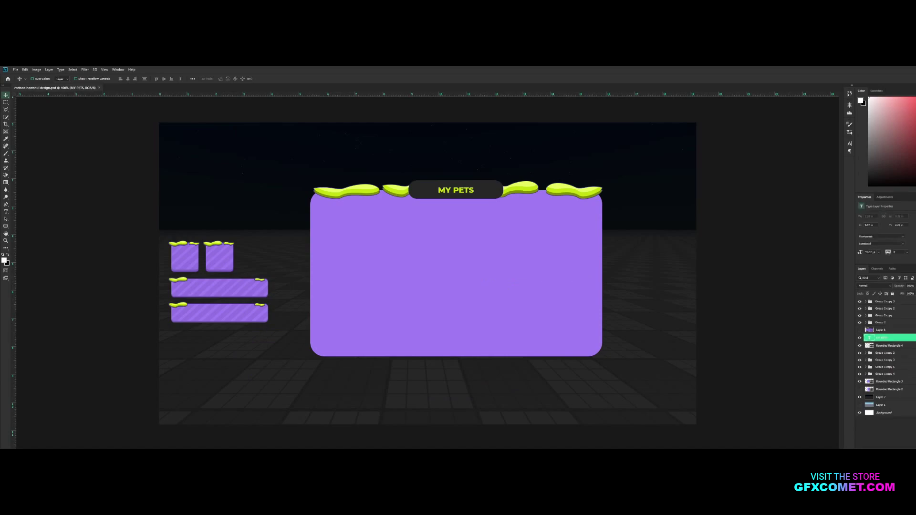
pyautogui.moveTo(7, 226); pyautogui.dragTo(31, 234)
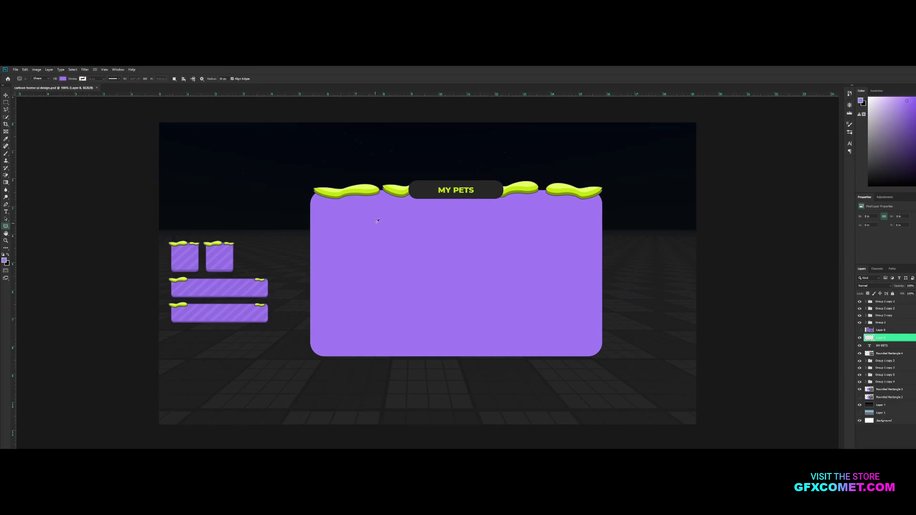
pyautogui.click(4, 259)
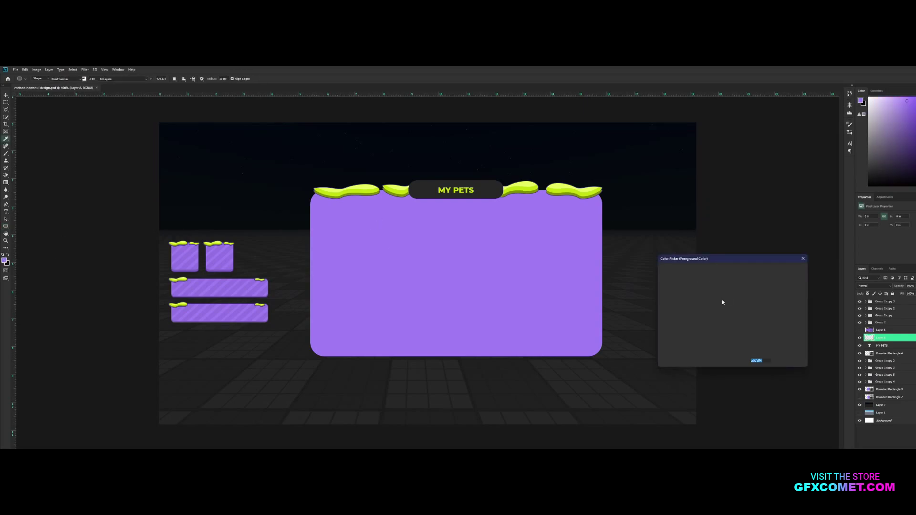
pyautogui.click(697, 280)
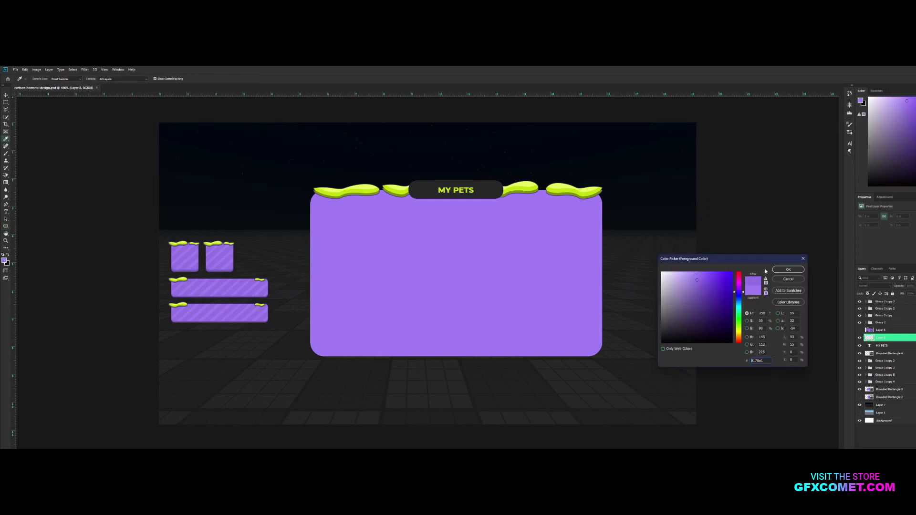
pyautogui.click(784, 271)
pyautogui.press('Return')
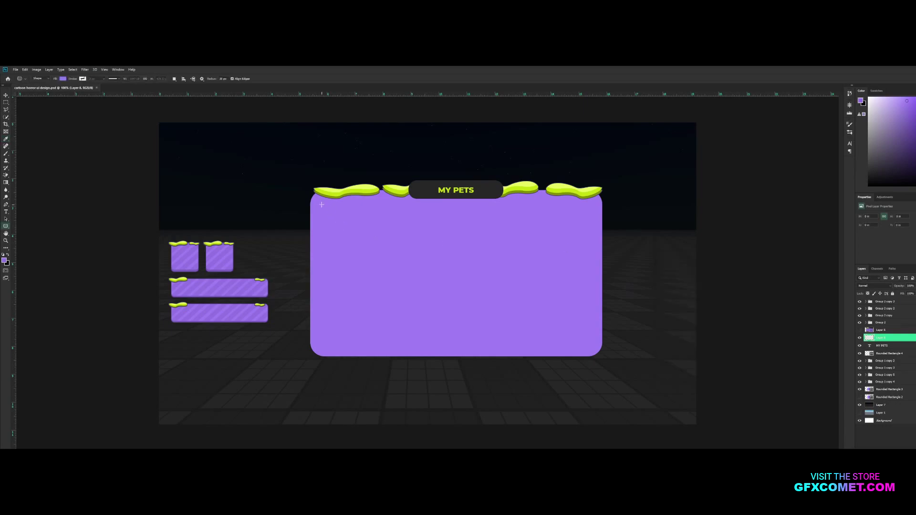
# Add a horizontal guide below the title and draw a tall darker purple rounded rectangle in the window's left part.
pyautogui.click(859, 330)
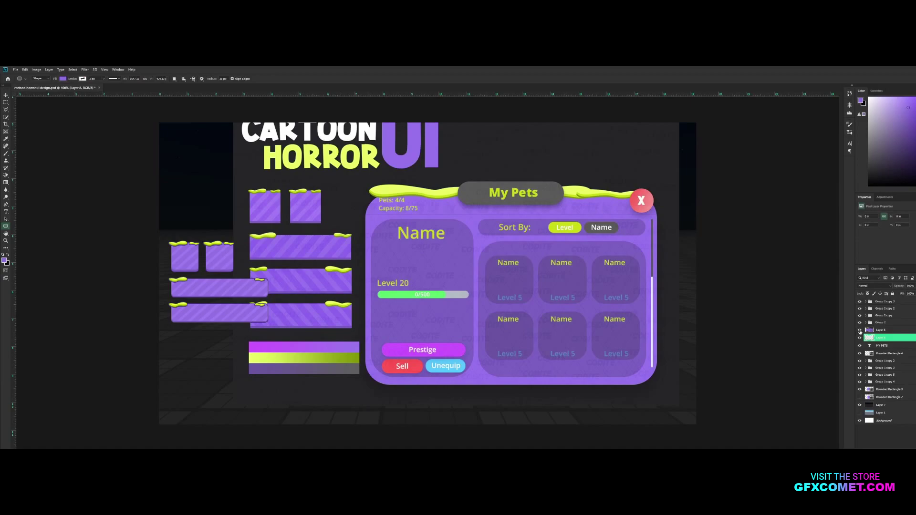
pyautogui.click(860, 330)
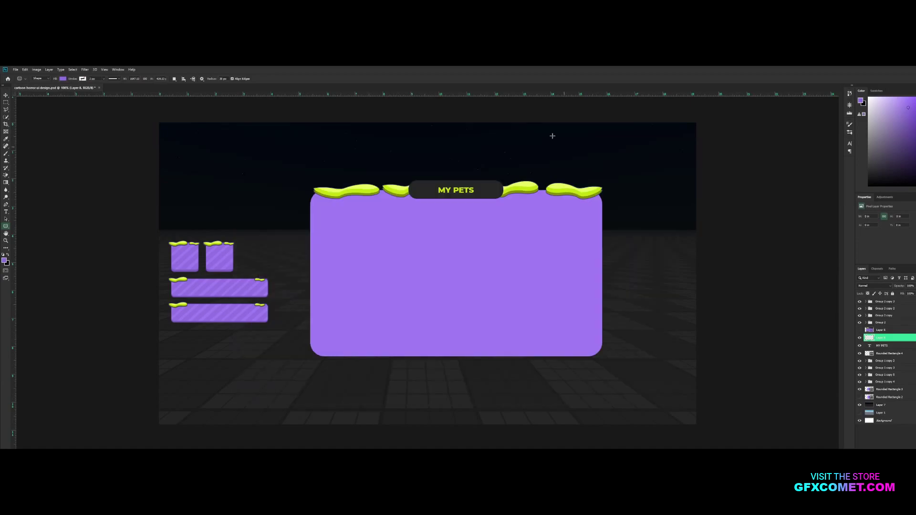
pyautogui.moveTo(496, 97); pyautogui.dragTo(498, 216)
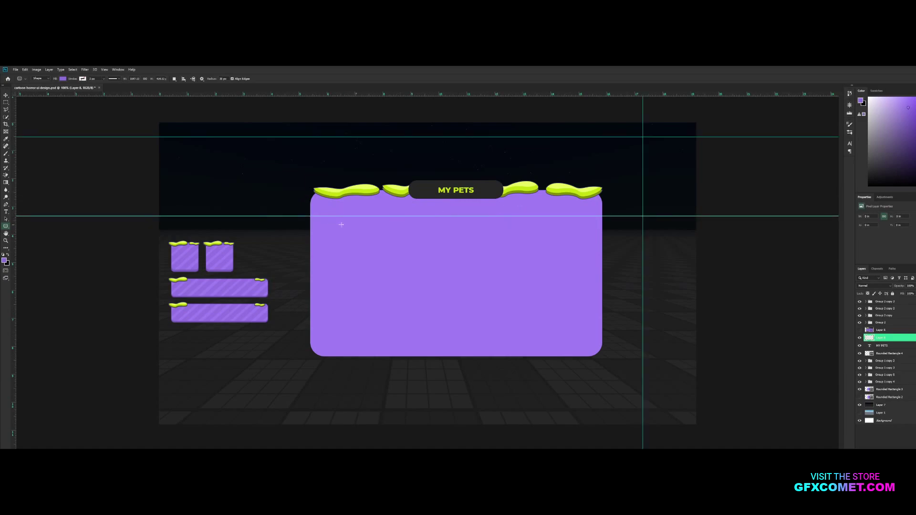
pyautogui.moveTo(318, 221); pyautogui.dragTo(414, 348)
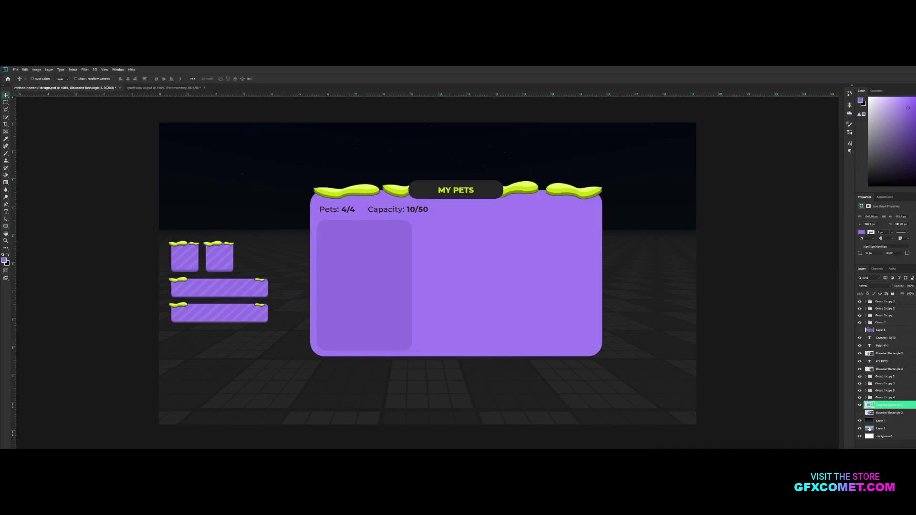
# Hide the dark background overlay layer and add a thin dark Stroke effect to the purple window panel.
pyautogui.click(860, 421)
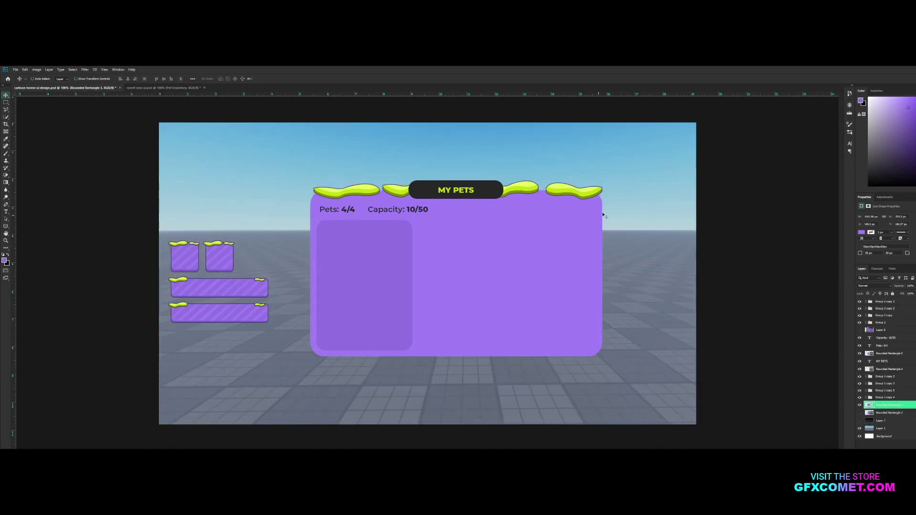
pyautogui.click(574, 195)
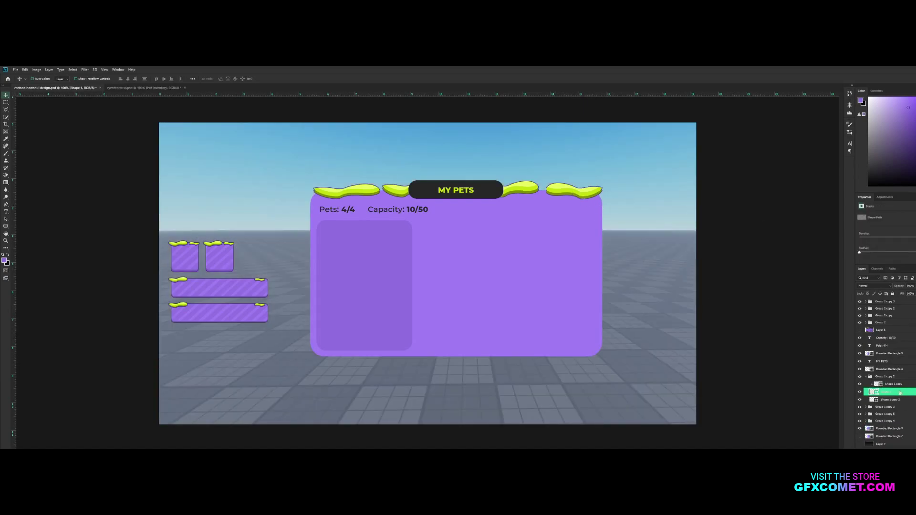
pyautogui.click(865, 377)
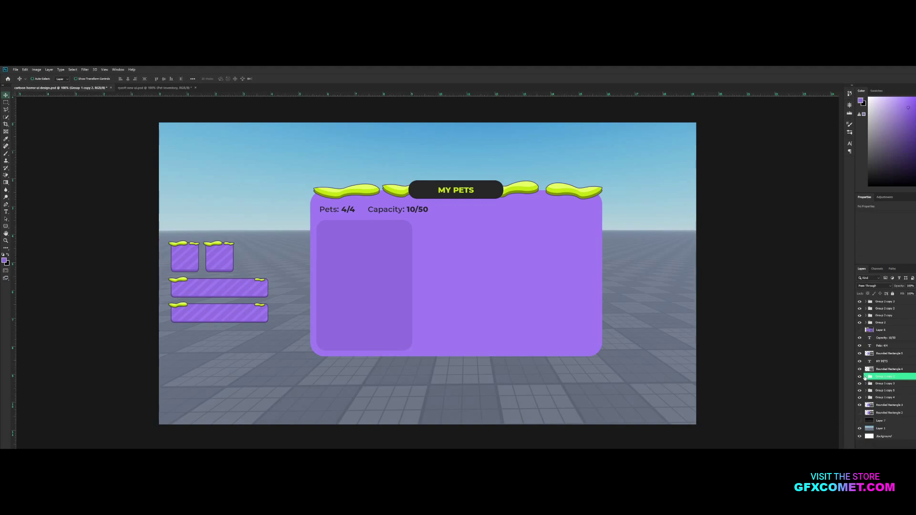
pyautogui.click(865, 378)
pyautogui.click(865, 377)
pyautogui.click(901, 384)
pyautogui.click(860, 384)
pyautogui.click(860, 384)
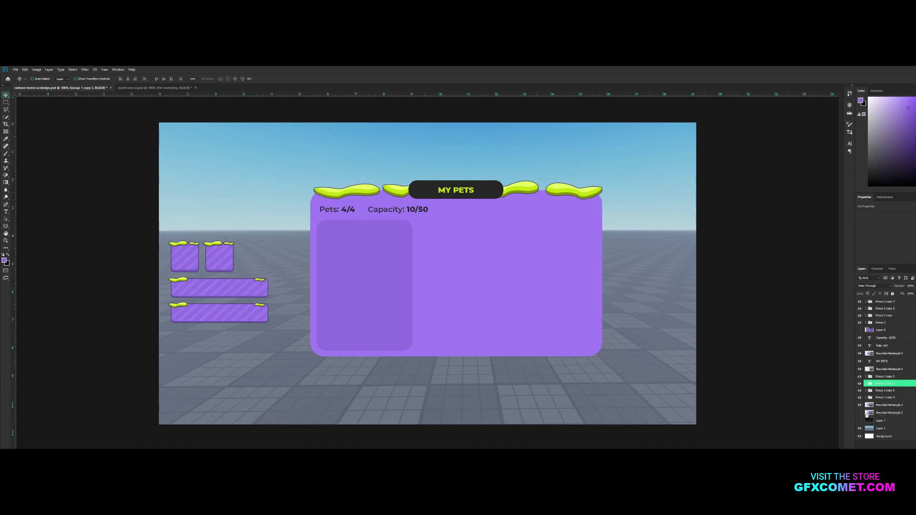
pyautogui.rightClick(879, 406)
pyautogui.click(891, 301)
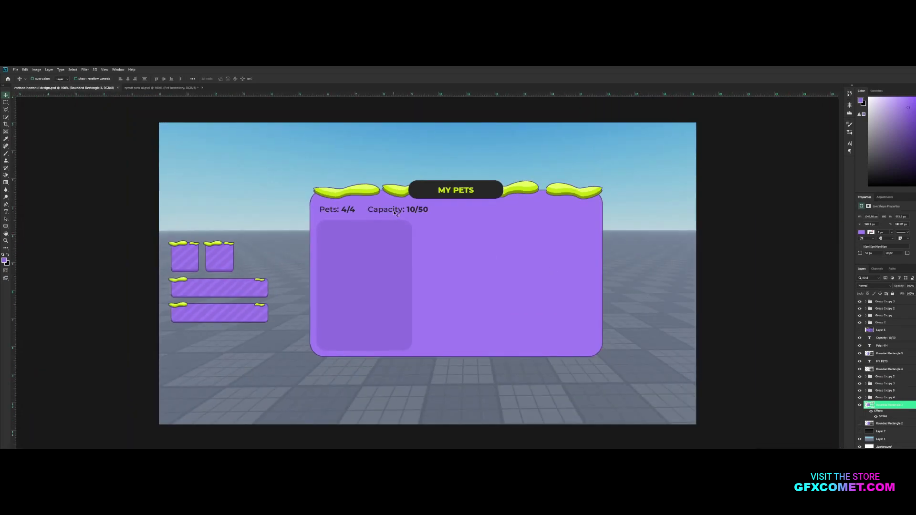
# Centre the "Pets: 4/4" and "Capacity: 10/50" text beneath the title pill.
pyautogui.click(394, 213)
pyautogui.click(860, 338)
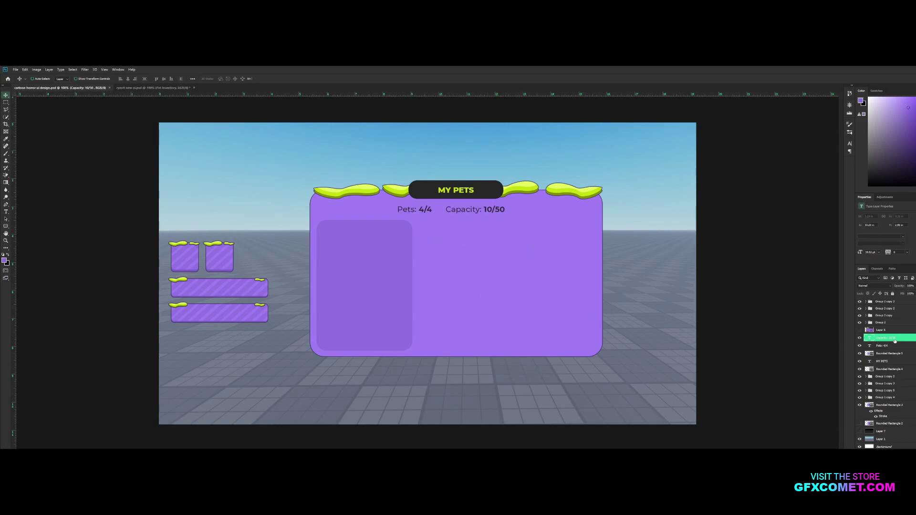
# On a new layer, draw a rounded rectangle with a 20 px radius in the window's lower right area.
pyautogui.hotkey('ctrl', 'shift', 'alt', 'n')
pyautogui.click(6, 226)
pyautogui.click(209, 80)
pyautogui.write('20')
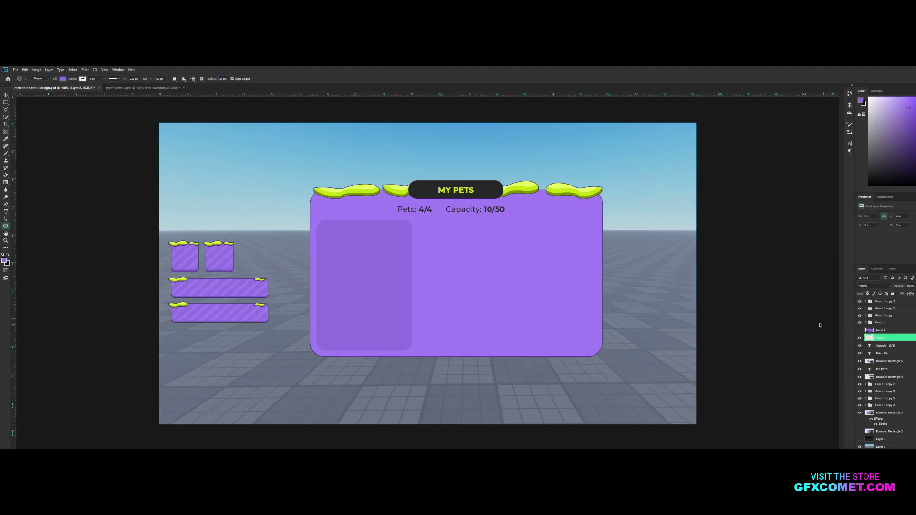
pyautogui.click(880, 329)
pyautogui.click(860, 330)
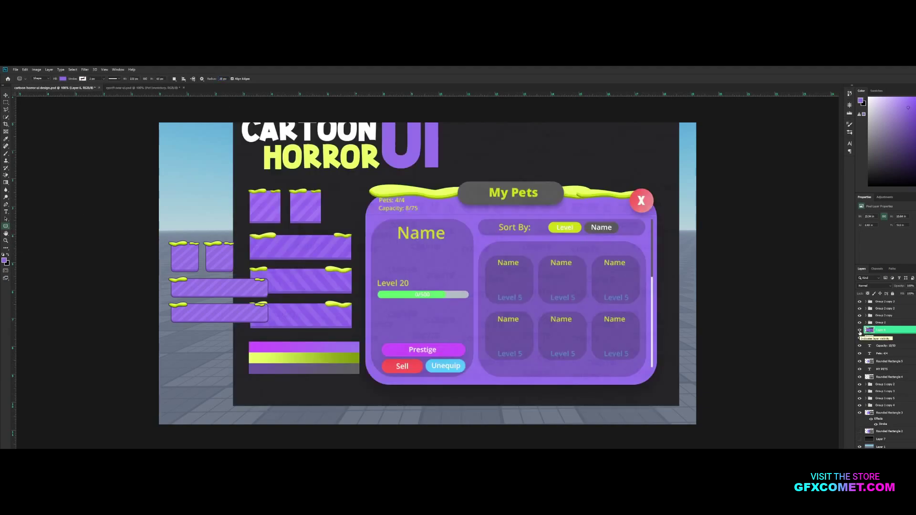
pyautogui.click(881, 337)
pyautogui.click(860, 331)
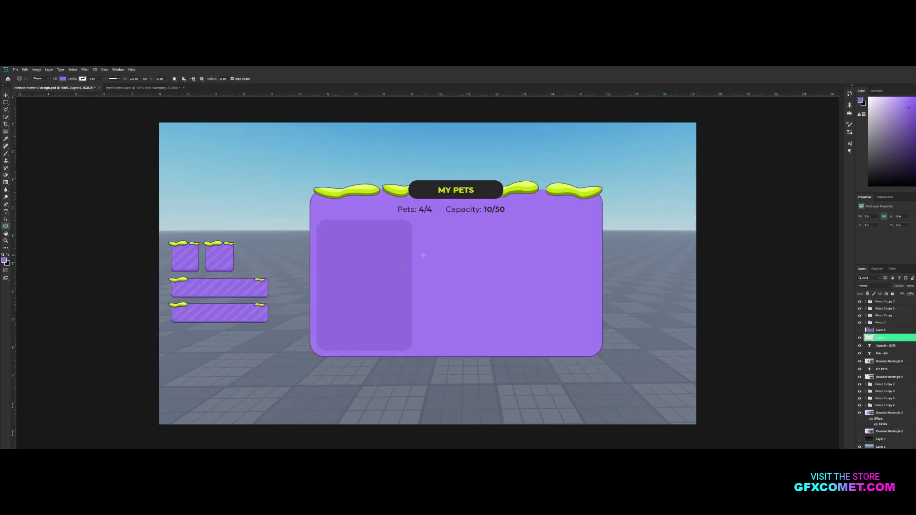
pyautogui.moveTo(420, 254); pyautogui.dragTo(578, 343)
# Add a guide at the left box's lower edge and resize the new rectangle to fill the area beside it.
pyautogui.press('v')
pyautogui.moveTo(541, 94); pyautogui.dragTo(535, 350)
pyautogui.hotkey('ctrl', 't')
pyautogui.moveTo(506, 255); pyautogui.dragTo(506, 251)
pyautogui.press('Return')
# Duplicate the large rounded rectangle, shorten the copy into a bar above it aligned with the upper guide, hide the guides and save.
pyautogui.hotkey('ctrl', 'j')
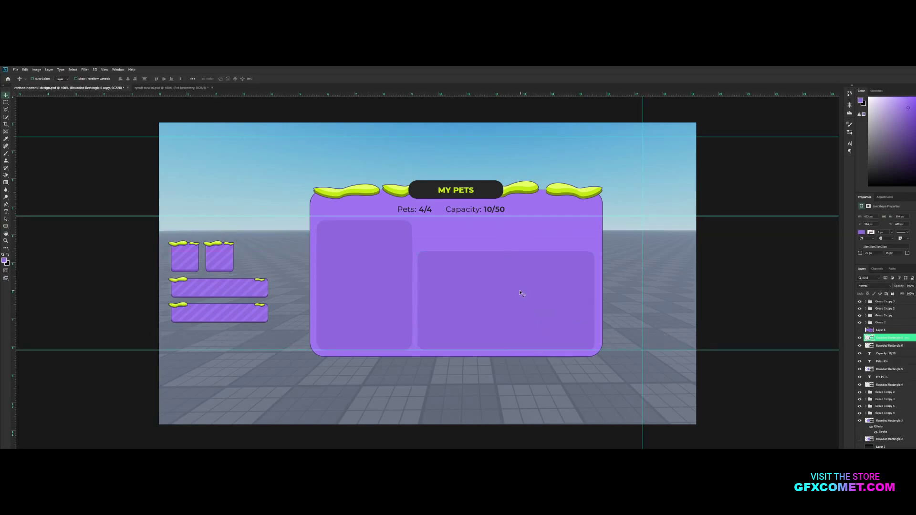
pyautogui.moveTo(524, 293); pyautogui.dragTo(524, 245)
pyautogui.hotkey('ctrl', 't')
pyautogui.moveTo(505, 205); pyautogui.dragTo(506, 220)
pyautogui.moveTo(506, 303); pyautogui.dragTo(506, 248)
pyautogui.press('Return')
pyautogui.hotkey('ctrl', 't')
pyautogui.press('Return')
pyautogui.hotkey('ctrl', ';')
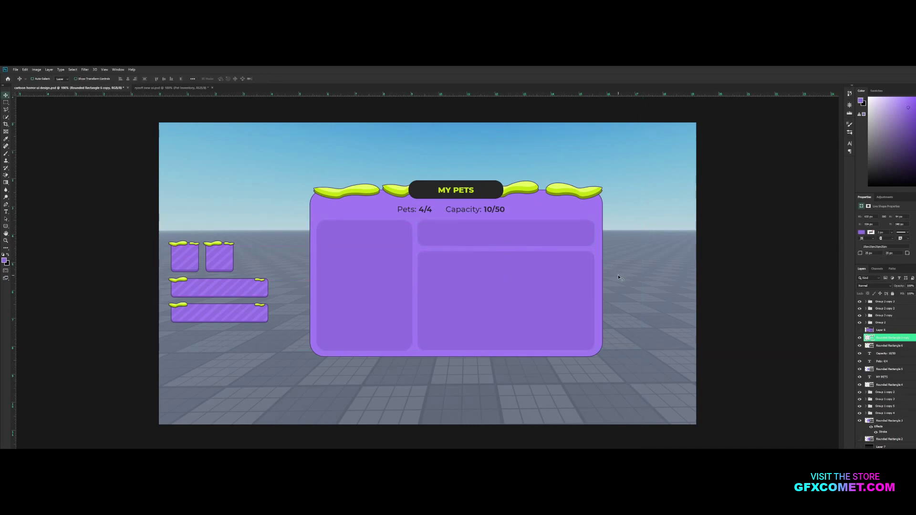
pyautogui.hotkey('ctrl', 's')
# Select the three darker inner boxes and nudge them slightly right to even out the window's margins.
pyautogui.keyDown('ctrl'); pyautogui.click(889, 346); pyautogui.keyUp('ctrl')
pyautogui.keyDown('ctrl'); pyautogui.click(875, 385); pyautogui.keyUp('ctrl')
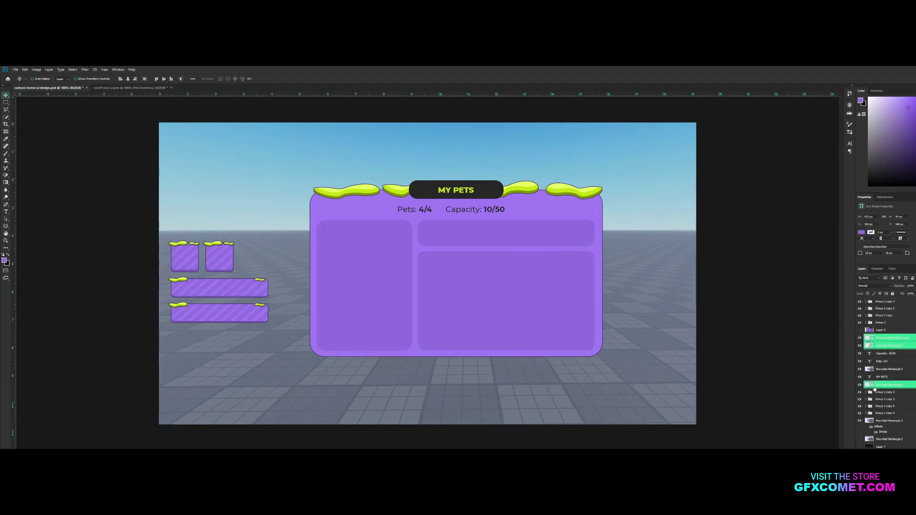
pyautogui.click(878, 346)
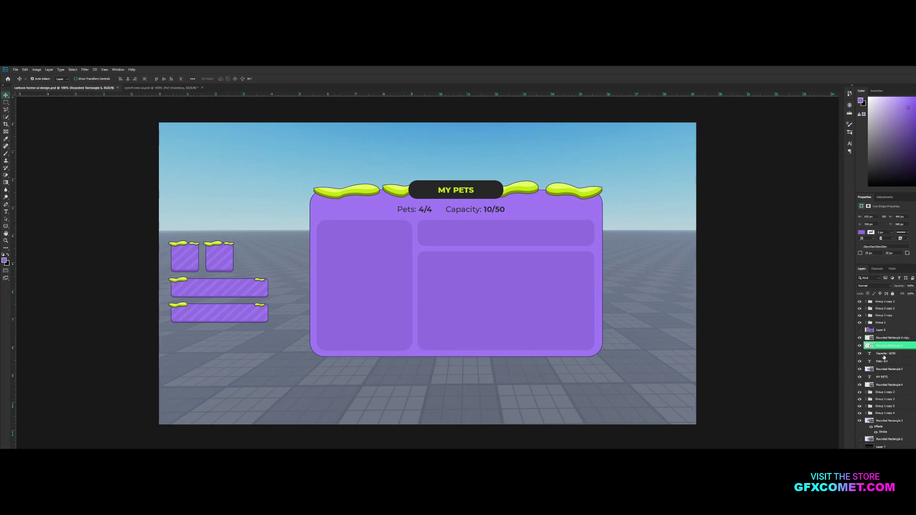
pyautogui.keyDown('ctrl'); pyautogui.click(883, 338); pyautogui.keyUp('ctrl')
pyautogui.keyDown('ctrl'); pyautogui.click(888, 370); pyautogui.keyUp('ctrl')
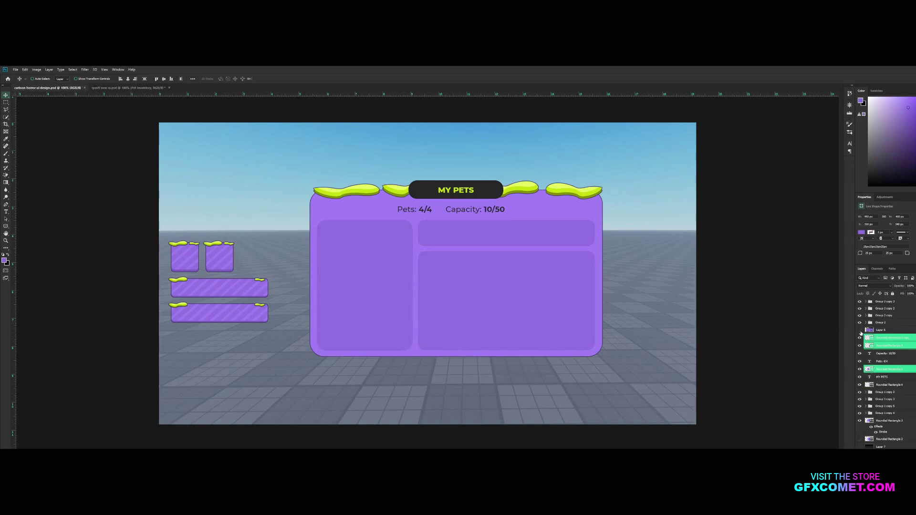
# Duplicate the Pets counter text into the upper inner bar and change the copy to a bold Sort By:.
pyautogui.click(860, 330)
pyautogui.click(424, 210)
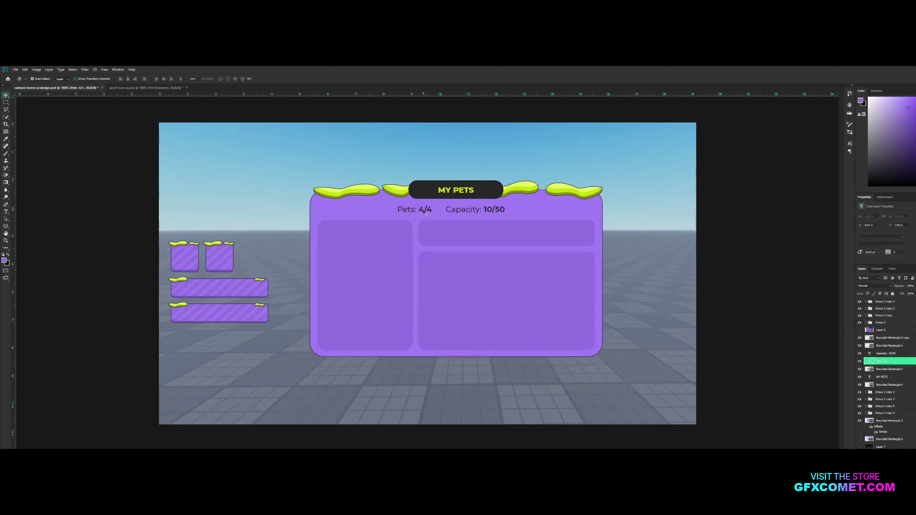
pyautogui.keyDown('alt'); pyautogui.moveTo(889, 363); pyautogui.dragTo(887, 334); pyautogui.keyUp('alt')
pyautogui.moveTo(492, 240); pyautogui.dragTo(532, 264)
pyautogui.press('t')
pyautogui.tripleClick(456, 232)
pyautogui.write('Sort')
pyautogui.hotkey('ctrl', 'a')
pyautogui.click(123, 79)
pyautogui.click(106, 142)
# Resize and position the Sort By: text at the start of the upper inner bar and save the file.
pyautogui.click(5, 95)
pyautogui.hotkey('ctrl', 't')
pyautogui.moveTo(468, 229); pyautogui.dragTo(462, 235)
pyautogui.press('Return')
pyautogui.press('t')
pyautogui.click(891, 341)
pyautogui.press('v')
pyautogui.hotkey('ctrl', 's')
# Change the fill of the bar behind Sort By: to a slightly lighter purple, closer to the window background.
pyautogui.keyDown('ctrl'); pyautogui.click(548, 238); pyautogui.keyUp('ctrl')
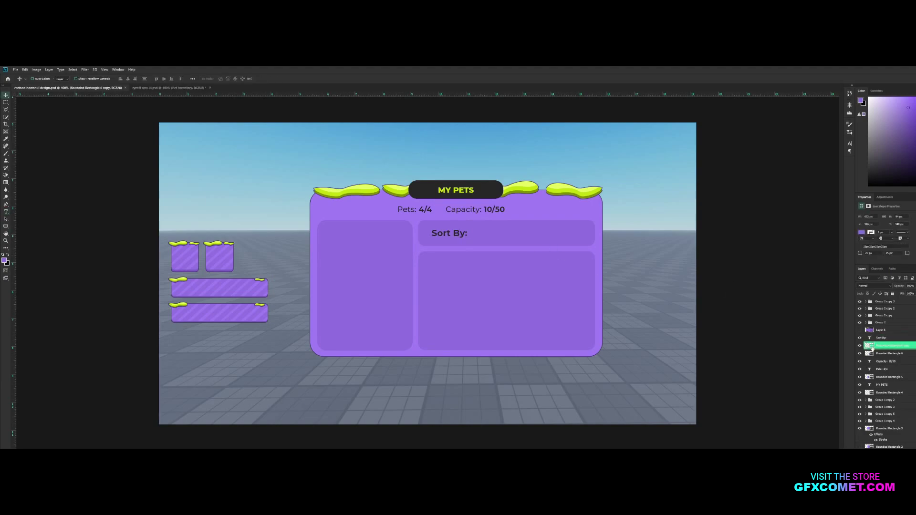
pyautogui.doubleClick(869, 347)
pyautogui.moveTo(695, 292)
pyautogui.mouseDown()
pyautogui.moveTo(687, 282)
pyautogui.moveTo(668, 296)
pyautogui.moveTo(708, 291)
pyautogui.moveTo(698, 280)
pyautogui.mouseUp()
pyautogui.click(597, 221)
pyautogui.click(694, 280)
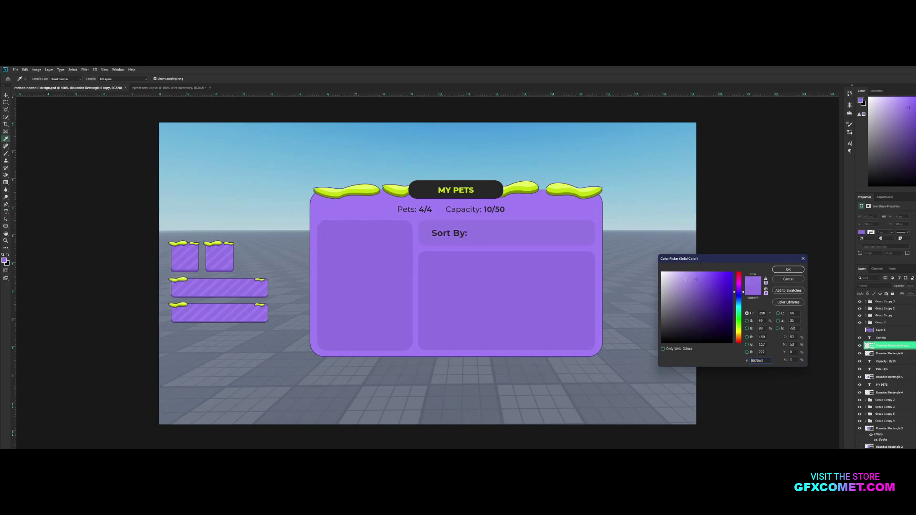
pyautogui.moveTo(695, 284); pyautogui.dragTo(698, 284)
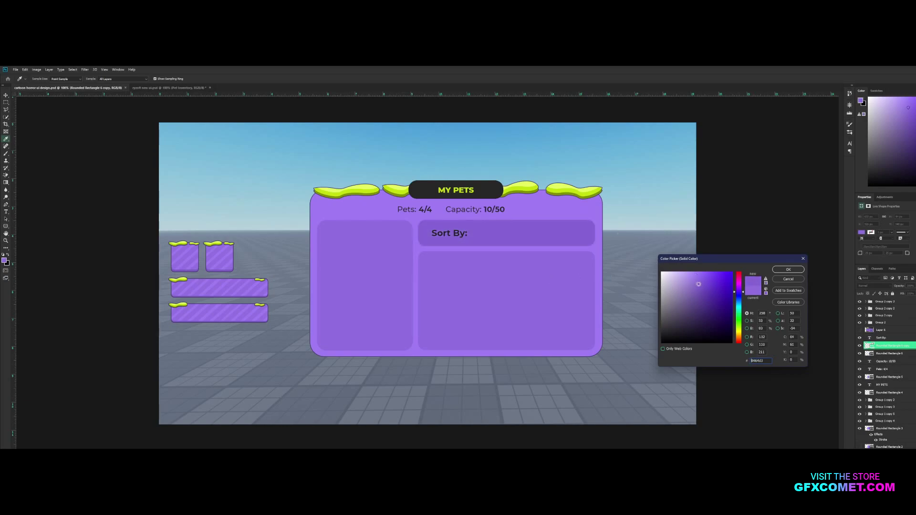
pyautogui.click(601, 229)
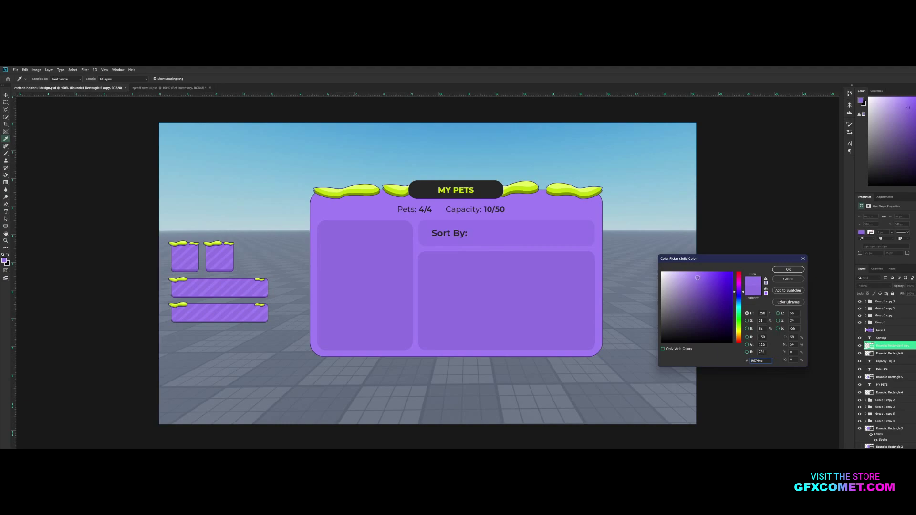
pyautogui.click(788, 269)
# Apply the Sort By: bar's lighter purple fill to the large lower box and the tall box beside it.
pyautogui.press('v')
pyautogui.keyDown('ctrl'); pyautogui.click(568, 282); pyautogui.keyUp('ctrl')
pyautogui.doubleClick(868, 353)
pyautogui.click(542, 236)
pyautogui.press('Return')
pyautogui.keyDown('ctrl'); pyautogui.click(365, 289); pyautogui.keyUp('ctrl')
pyautogui.doubleClick(869, 377)
pyautogui.click(563, 263)
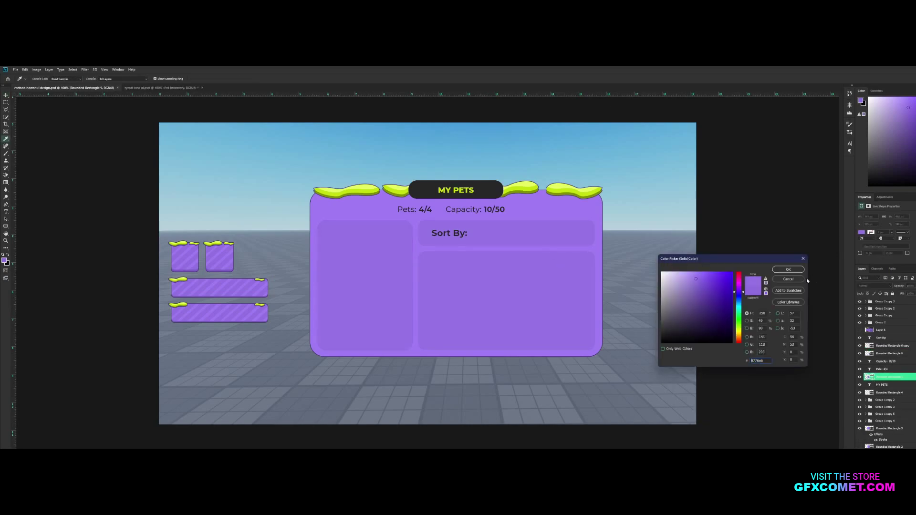
pyautogui.click(789, 270)
# Draw a darker purple pill-shaped rounded rectangle beside the Sort By: text and duplicate it next to the first.
pyautogui.click(859, 330)
pyautogui.click(860, 330)
pyautogui.click(881, 338)
pyautogui.hotkey('ctrl', '+')
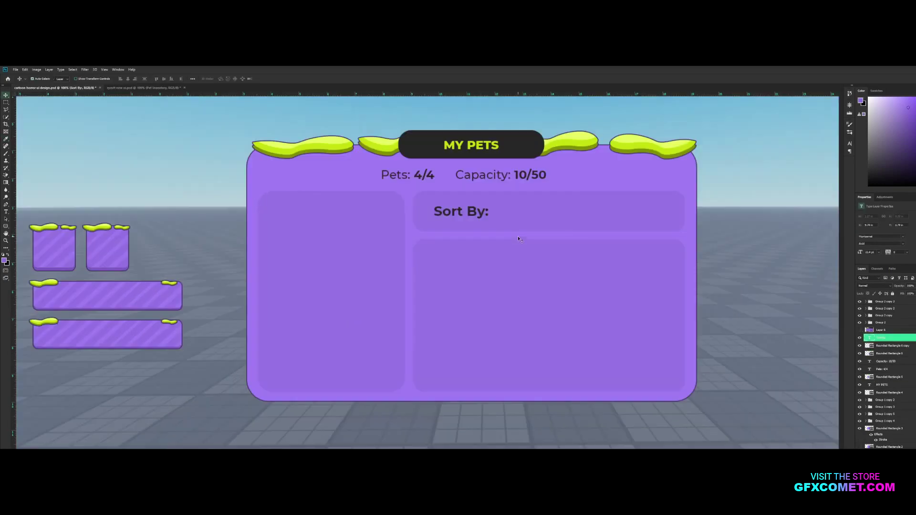
pyautogui.press('u')
pyautogui.moveTo(527, 181); pyautogui.dragTo(661, 192)
pyautogui.press('v')
pyautogui.click(860, 329)
pyautogui.click(860, 329)
# Add the white text Level to the first pill and scale it to fit inside.
pyautogui.press('t')
pyautogui.press('d')
pyautogui.press('x')
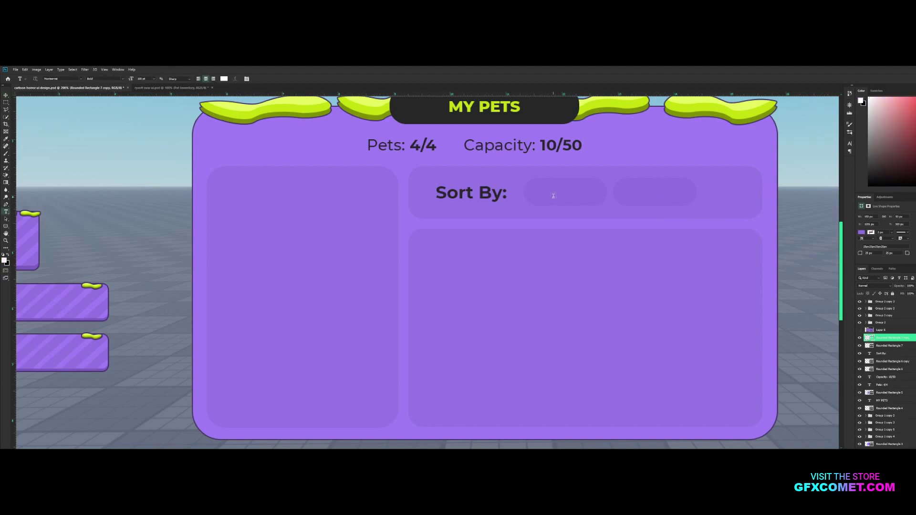
pyautogui.click(553, 195)
pyautogui.write('Level')
pyautogui.hotkey('ctrl', 'Return')
pyautogui.hotkey('ctrl', 't')
pyautogui.moveTo(713, 209); pyautogui.dragTo(606, 227)
pyautogui.moveTo(659, 153); pyautogui.dragTo(602, 196)
pyautogui.press('Return')
# Fill the first pill with lime green sampled from the slime and nudge its Level label slightly left.
pyautogui.doubleClick(869, 354)
pyautogui.click(606, 100)
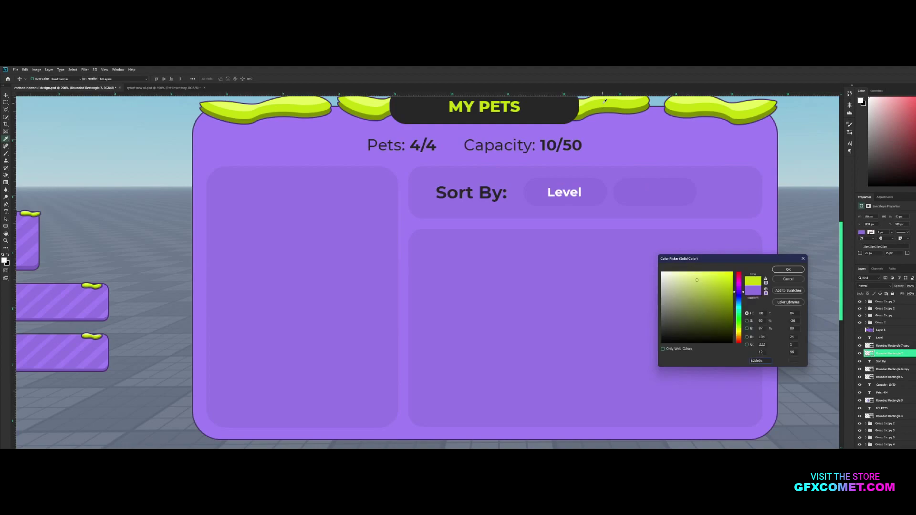
pyautogui.click(789, 270)
pyautogui.click(901, 340)
pyautogui.press('Left')
# Duplicate the Level label onto the second pill, change it to Name and colour it with the Sort By: text's dark grey.
pyautogui.keyDown('alt'); pyautogui.moveTo(583, 194); pyautogui.dragTo(677, 193); pyautogui.keyUp('alt')
pyautogui.doubleClick(664, 193)
pyautogui.write('Name')
pyautogui.click(907, 339)
pyautogui.doubleClick(669, 194)
pyautogui.click(224, 79)
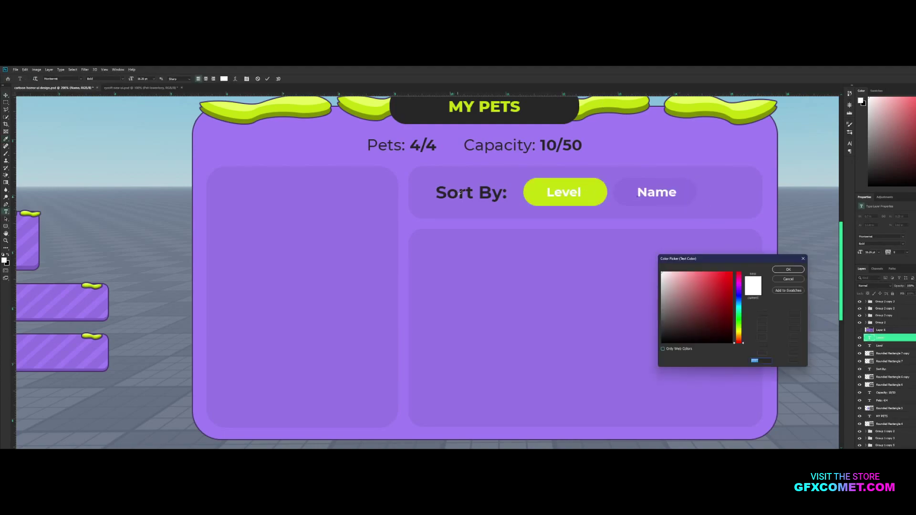
pyautogui.click(463, 191)
pyautogui.click(792, 270)
pyautogui.click(895, 340)
pyautogui.press('Left')
pyautogui.press('Left')
# Group each label with its pill, then scale the Level and Name groups down together.
pyautogui.hotkey('ctrl', '-')
pyautogui.hotkey('ctrl', '+')
pyautogui.keyDown('ctrl'); pyautogui.click(893, 353); pyautogui.keyUp('ctrl')
pyautogui.hotkey('ctrl', 'g')
pyautogui.click(893, 344)
pyautogui.hotkey('ctrl', 'g')
pyautogui.keyDown('ctrl'); pyautogui.click(894, 338); pyautogui.keyUp('ctrl')
pyautogui.hotkey('ctrl', 't')
pyautogui.keyDown('alt'); pyautogui.moveTo(696, 177); pyautogui.dragTo(629, 200); pyautogui.keyUp('alt')
pyautogui.press('Return')
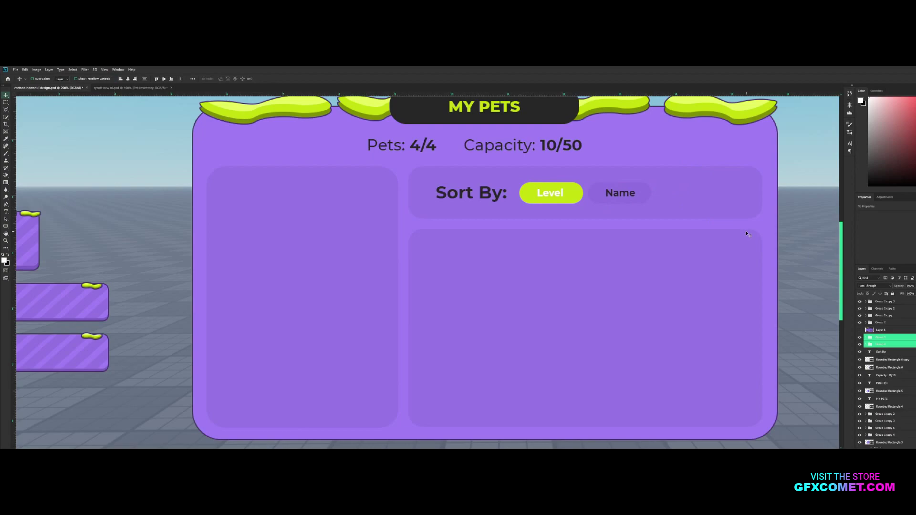
# Scale the Sort By: text down slightly and move the Level and Name pills closer to it.
pyautogui.click(883, 352)
pyautogui.hotkey('ctrl', 't')
pyautogui.keyDown('alt'); pyautogui.moveTo(507, 184); pyautogui.dragTo(467, 189); pyautogui.keyUp('alt')
pyautogui.press('Return')
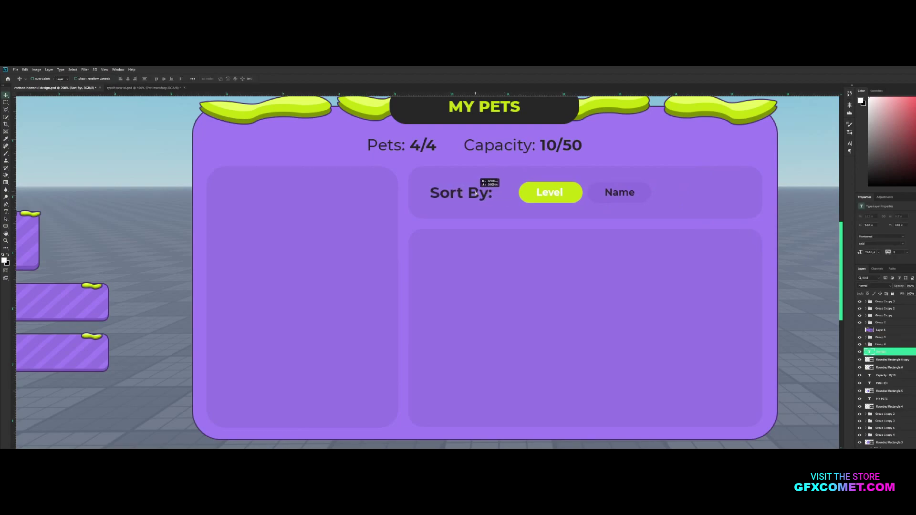
pyautogui.keyDown('ctrl'); pyautogui.click(577, 195); pyautogui.keyUp('ctrl')
pyautogui.moveTo(577, 195); pyautogui.dragTo(562, 196)
pyautogui.keyDown('ctrl'); pyautogui.moveTo(646, 189); pyautogui.dragTo(631, 189); pyautogui.keyUp('ctrl')
pyautogui.scroll(2, 597, 181)
pyautogui.hotkey('ctrl', 's')
# Scale down the Capacity text below the title and retype its label in capitals as CAPACITY:.
pyautogui.hotkey('ctrl', 't')
pyautogui.moveTo(558, 174); pyautogui.dragTo(468, 170)
pyautogui.press('Return')
pyautogui.write('tCAPACITY:')
pyautogui.click(897, 375)
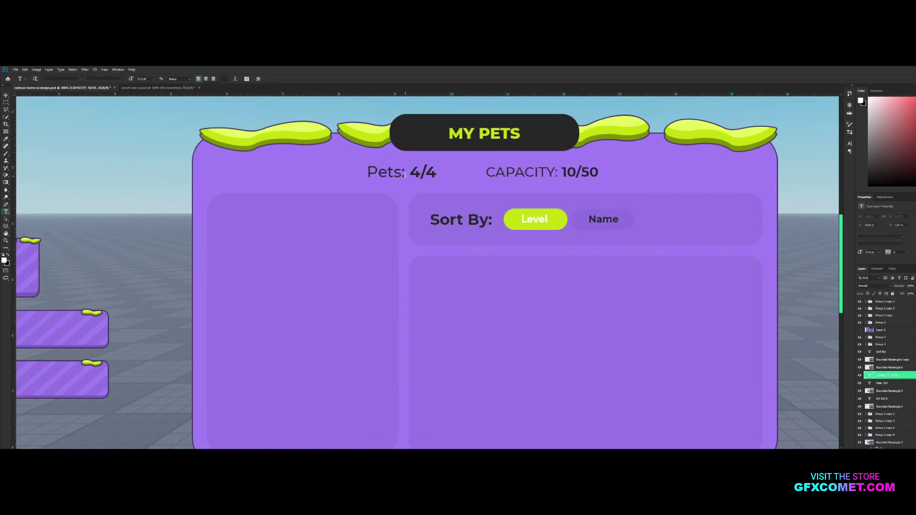
# Retype the Pets label as PETS:, hide the capacity text, and move the pets counter under the title with a heavier font weight.
pyautogui.moveTo(406, 171); pyautogui.dragTo(361, 173)
pyautogui.write('PETS:')
pyautogui.click(897, 383)
pyautogui.press('v')
pyautogui.click(860, 375)
pyautogui.moveTo(496, 151); pyautogui.dragTo(577, 150)
pyautogui.press('t')
pyautogui.moveTo(493, 174); pyautogui.dragTo(388, 165)
pyautogui.click(119, 79)
pyautogui.click(98, 130)
pyautogui.hotkey('ctrl', 'Return')
pyautogui.press('v')
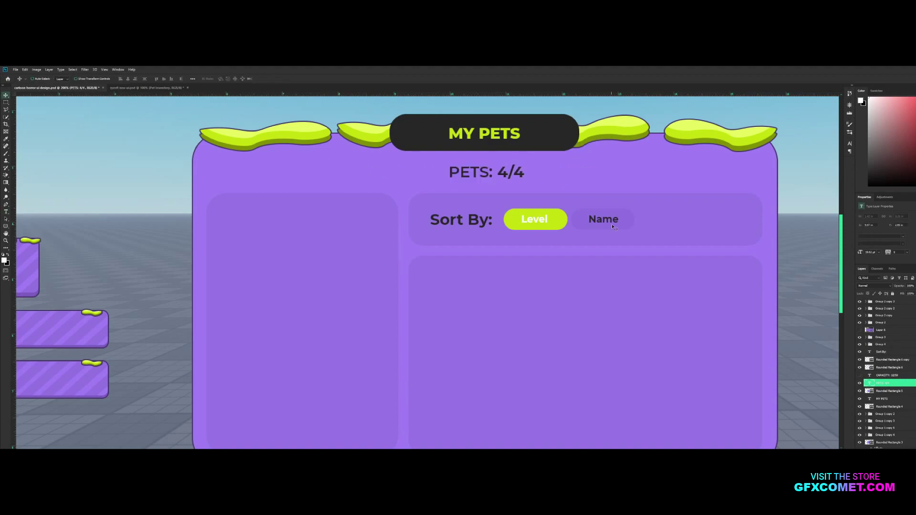
# Align the CAPACITY: text with the PETS: line using a guide, give it a heavier font weight and save.
pyautogui.click(882, 376)
pyautogui.moveTo(575, 168); pyautogui.dragTo(672, 167)
pyautogui.moveTo(661, 94); pyautogui.dragTo(573, 167)
pyautogui.press('Down')
pyautogui.press('Down')
pyautogui.press('Down')
pyautogui.press('t')
pyautogui.click(122, 78)
pyautogui.click(98, 129)
pyautogui.hotkey('ctrl', 'Return')
pyautogui.press('v')
pyautogui.hotkey('ctrl', ';')
pyautogui.hotkey('ctrl', '-')
pyautogui.hotkey('ctrl', 's')
# Move the CAPACITY: text to the window's upper left and the PETS: text to its upper right.
pyautogui.moveTo(577, 215); pyautogui.dragTo(397, 210)
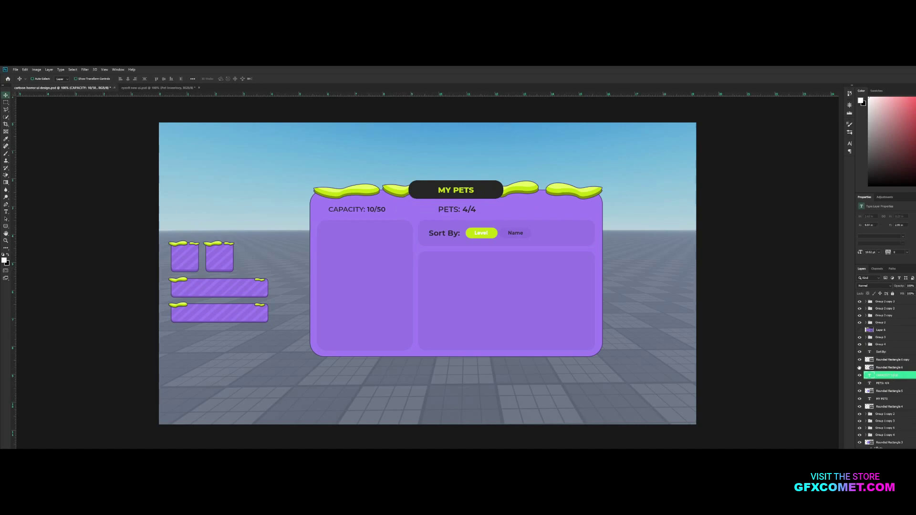
pyautogui.click(883, 383)
pyautogui.moveTo(549, 232); pyautogui.dragTo(654, 233)
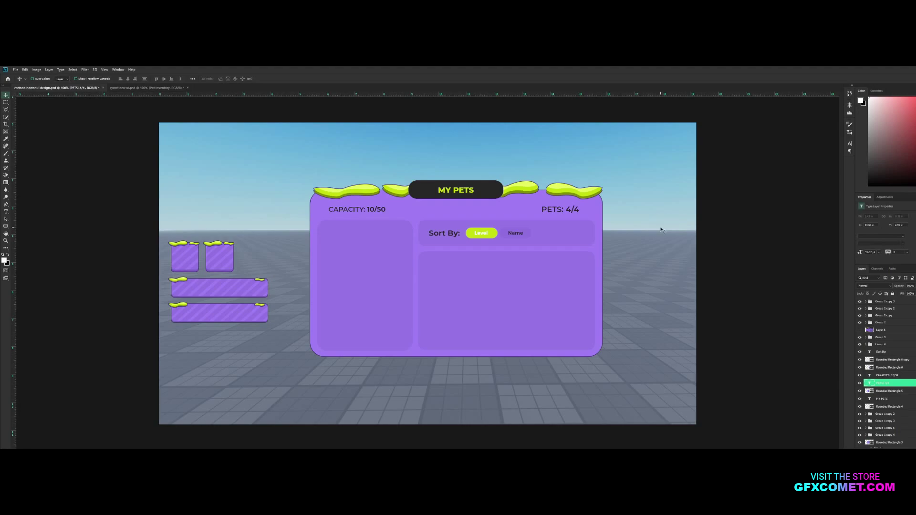
# Change the PETS: text copy in the tall left box to Name and give it a bold font weight.
pyautogui.doubleClick(365, 237)
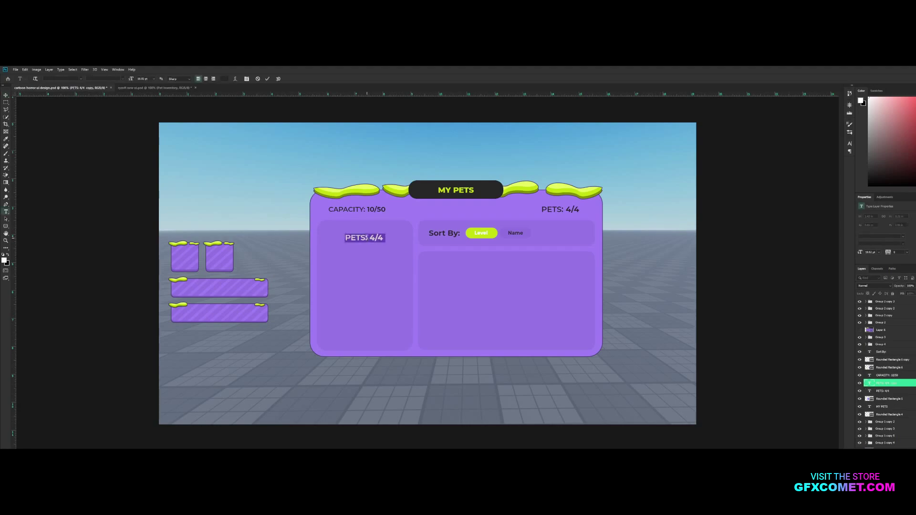
pyautogui.write('Name')
pyautogui.hotkey('ctrl', 'a')
pyautogui.click(122, 79)
pyautogui.click(107, 147)
pyautogui.hotkey('ctrl', 'Return')
pyautogui.press('v')
# Enlarge the Name heading and position it centred near the top of the tall left box, following the reference.
pyautogui.moveTo(390, 236)
pyautogui.mouseDown()
pyautogui.moveTo(397, 233)
pyautogui.moveTo(385, 227)
pyautogui.mouseUp()
pyautogui.hotkey('ctrl', 't')
pyautogui.press('Return')
pyautogui.click(859, 330)
pyautogui.click(859, 330)
pyautogui.press('Up')
pyautogui.press('Up')
pyautogui.hotkey('ctrl', '+')
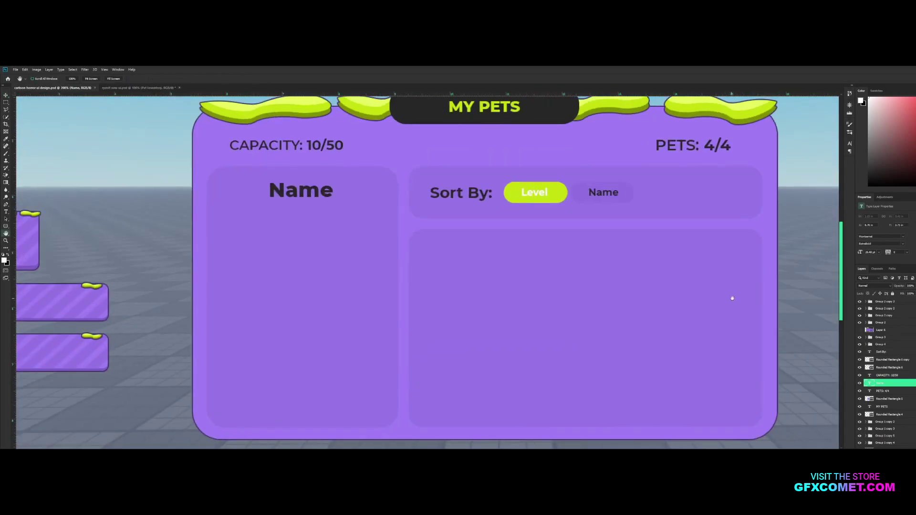
# Copy the pill behind the Name sort option into the tall left box and stretch it into a thin, wide progress bar.
pyautogui.moveTo(726, 299); pyautogui.dragTo(791, 306)
pyautogui.keyDown('ctrl'); pyautogui.click(668, 204); pyautogui.keyUp('ctrl')
pyautogui.moveTo(889, 352); pyautogui.dragTo(888, 335)
pyautogui.moveTo(674, 211); pyautogui.dragTo(327, 298)
pyautogui.hotkey('ctrl', 't')
pyautogui.moveTo(351, 297); pyautogui.dragTo(439, 310)
pyautogui.press('Return')
pyautogui.hotkey('ctrl', 't')
pyautogui.moveTo(387, 300); pyautogui.dragTo(387, 305)
pyautogui.press('Return')
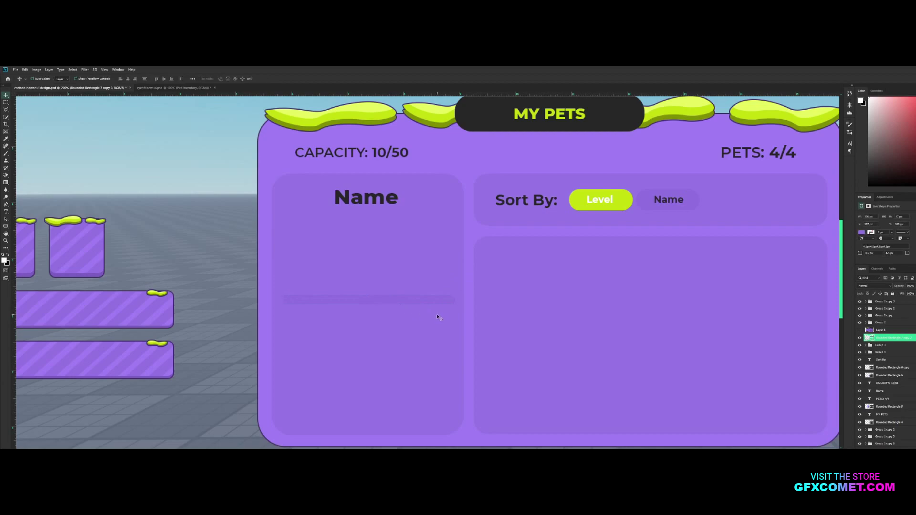
# Duplicate the progress bar, fill the copy with the Level pill's lime green and shorten it to show partial progress.
pyautogui.hotkey('ctrl', 'j')
pyautogui.doubleClick(870, 338)
pyautogui.click(618, 200)
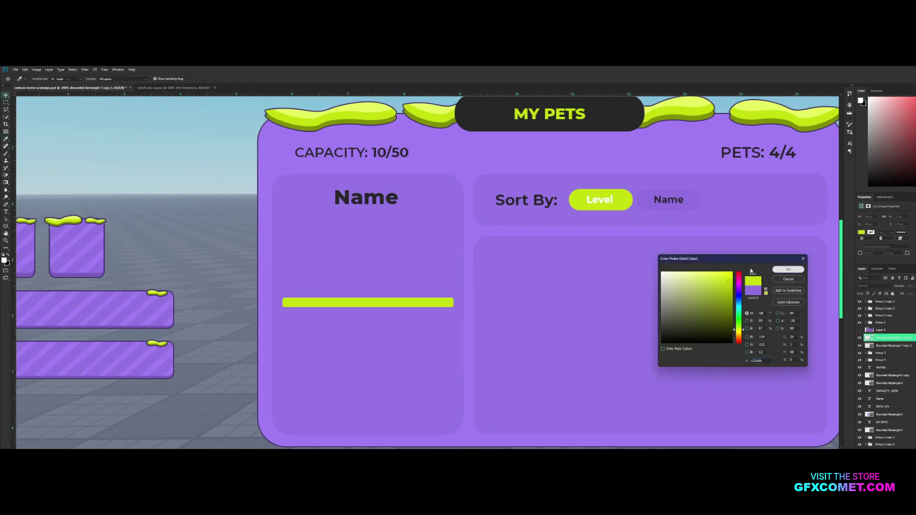
pyautogui.click(788, 270)
pyautogui.keyDown('ctrl'); pyautogui.click(453, 304); pyautogui.keyUp('ctrl')
pyautogui.hotkey('ctrl', 'j')
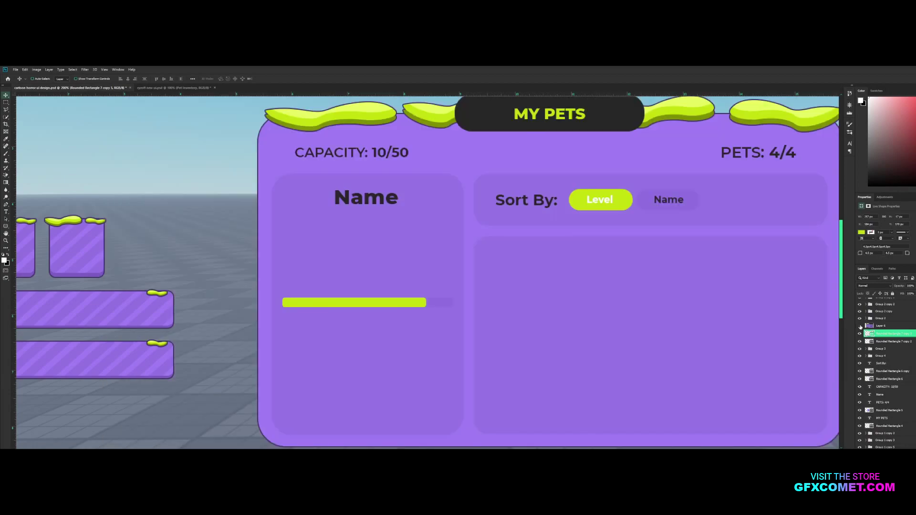
# Group the lime progress fill with its background bar and check the result against the reference layer.
pyautogui.keyDown('shift'); pyautogui.click(878, 341); pyautogui.keyUp('shift')
pyautogui.hotkey('ctrl', 'g')
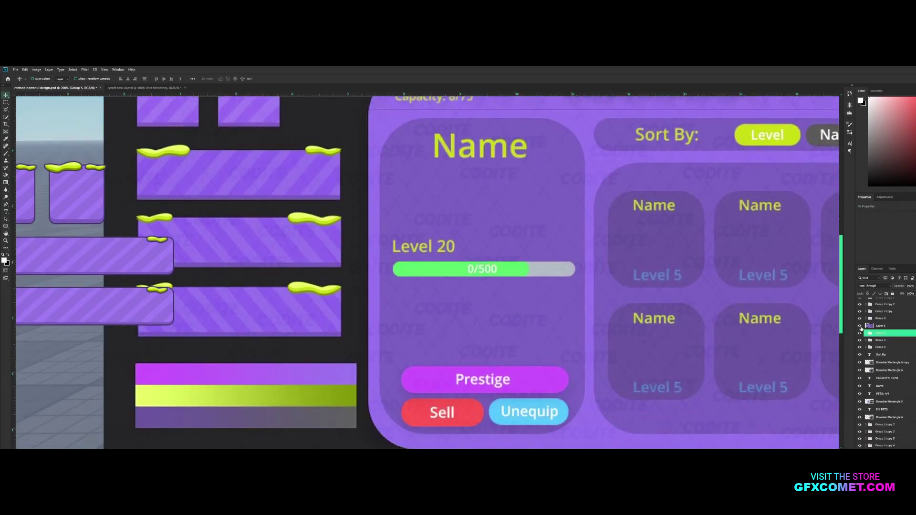
pyautogui.click(859, 326)
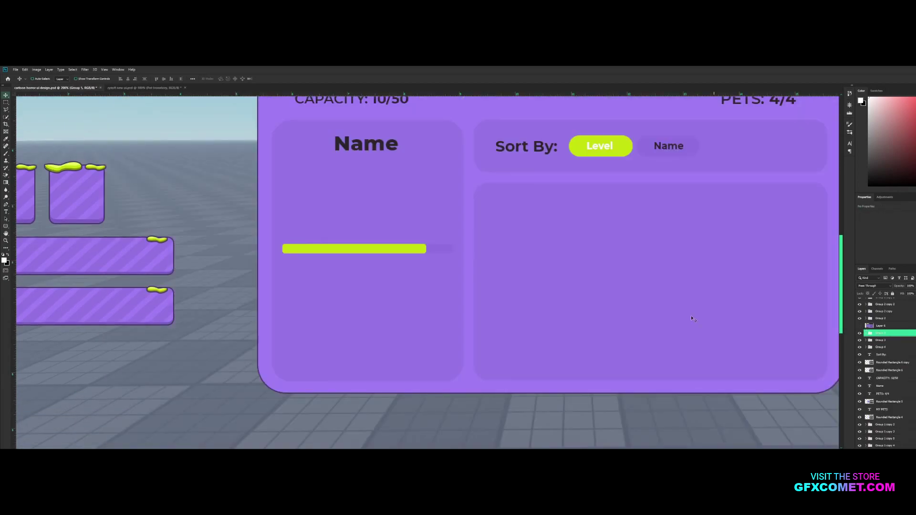
# Draw a wide, fully rounded button across the base of the tall left box and fill it with red.
pyautogui.rightClick(5, 226)
pyautogui.click(29, 231)
pyautogui.hotkey('ctrl', 'shift', 'alt', 'n')
pyautogui.moveTo(284, 365); pyautogui.dragTo(451, 352)
pyautogui.press('v')
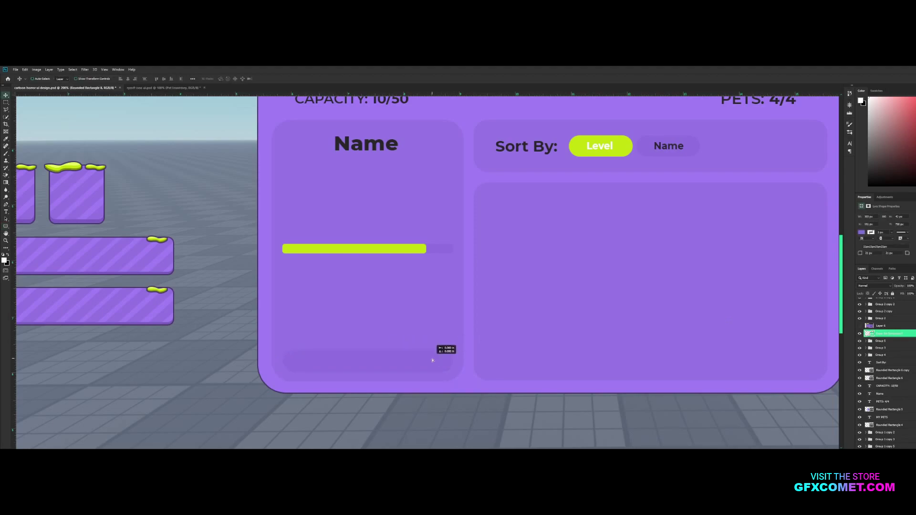
pyautogui.doubleClick(869, 333)
pyautogui.click(738, 273)
pyautogui.moveTo(717, 282); pyautogui.dragTo(715, 274)
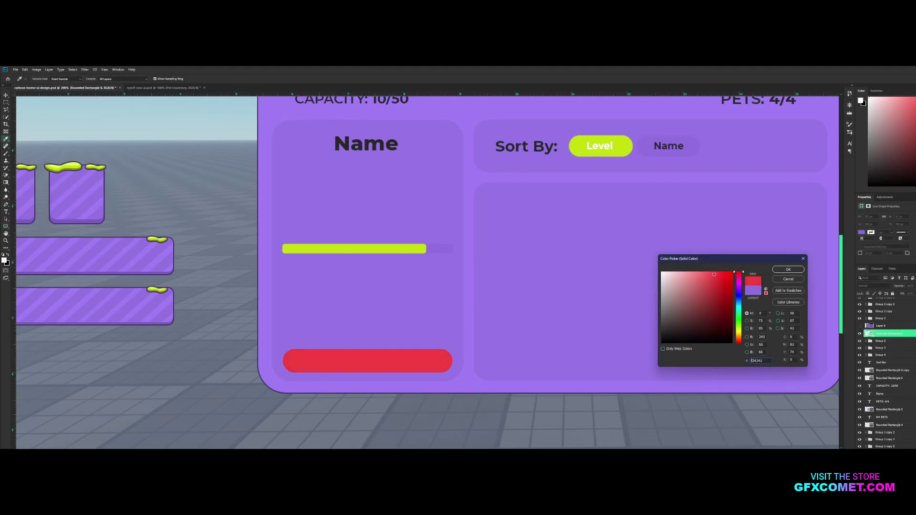
pyautogui.click(788, 269)
# Add a bold white "Sell" label, resize it and centre it on the red button.
pyautogui.press('t')
pyautogui.click(358, 364)
pyautogui.write('Sell')
pyautogui.hotkey('ctrl', 'a')
pyautogui.click(122, 78)
pyautogui.click(100, 139)
pyautogui.hotkey('ctrl', 'Return')
pyautogui.moveTo(429, 352); pyautogui.dragTo(371, 358)
pyautogui.hotkey('ctrl', 't')
pyautogui.moveTo(443, 313); pyautogui.dragTo(429, 330)
pyautogui.press('Return')
# Group the Sell label with its red button, place a copy directly above and change the copy's text to "Unequip".
pyautogui.keyDown('shift'); pyautogui.click(891, 341); pyautogui.keyUp('shift')
pyautogui.hotkey('ctrl', 'g')
pyautogui.press('Up')
pyautogui.doubleClick(367, 336)
pyautogui.write('Uneq')
pyautogui.hotkey('ctrl', 'a')
pyautogui.click(206, 78)
pyautogui.hotkey('ctrl', 'Return')
pyautogui.moveTo(412, 335); pyautogui.dragTo(424, 335)
# Fill the Unequip button's rounded rectangle with light blue.
pyautogui.doubleClick(872, 349)
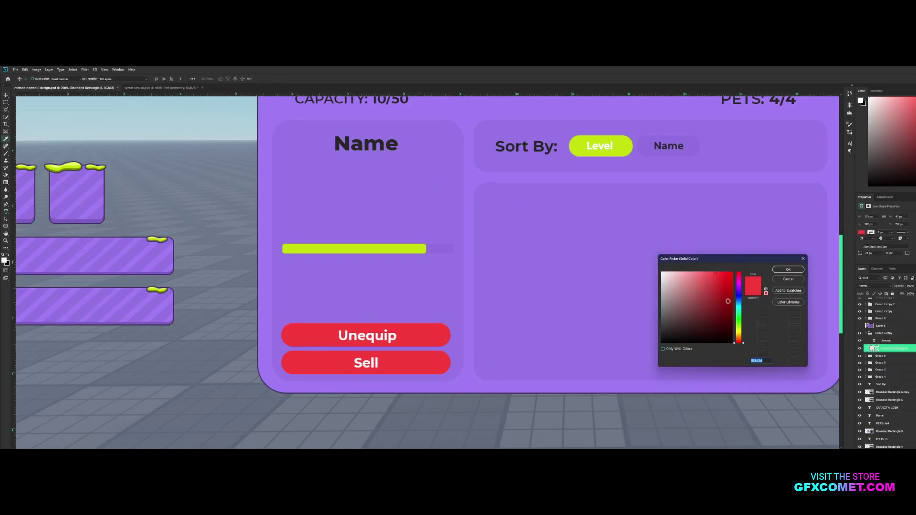
pyautogui.click(739, 301)
pyautogui.click(788, 270)
# Check the reference layer, then draw a lighter purple rounded square slot in the upper-left corner of the large box below Sort By.
pyautogui.hotkey('ctrl', '-')
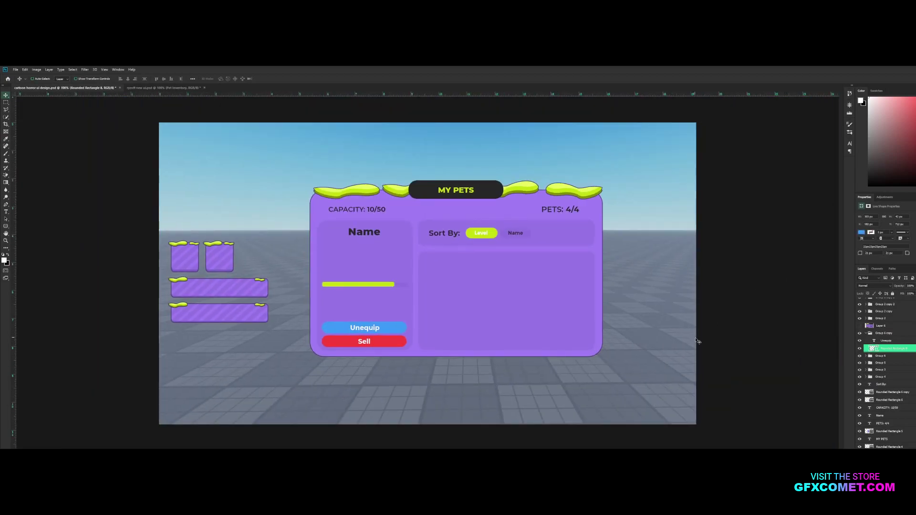
pyautogui.click(860, 326)
pyautogui.click(860, 325)
pyautogui.click(860, 326)
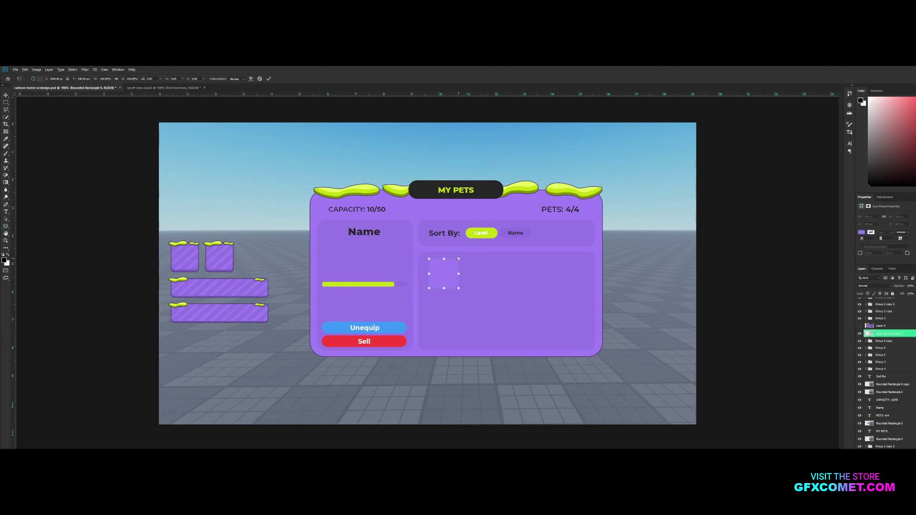
pyautogui.moveTo(459, 259); pyautogui.dragTo(454, 276)
pyautogui.press('Return')
pyautogui.press('v')
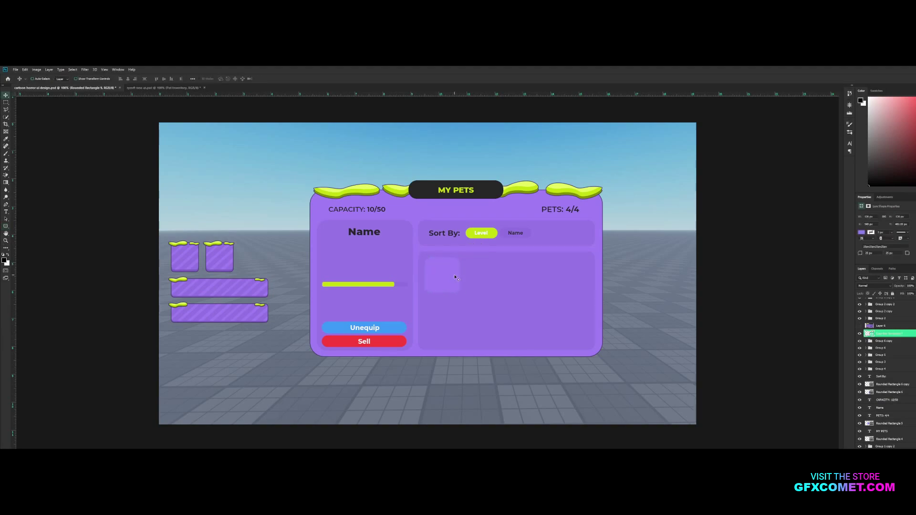
# Duplicate the rounded square slot into an evenly spaced row of four and scale the row to fit the large box's width.
pyautogui.moveTo(442, 281); pyautogui.dragTo(482, 282)
pyautogui.moveTo(481, 283); pyautogui.dragTo(579, 286)
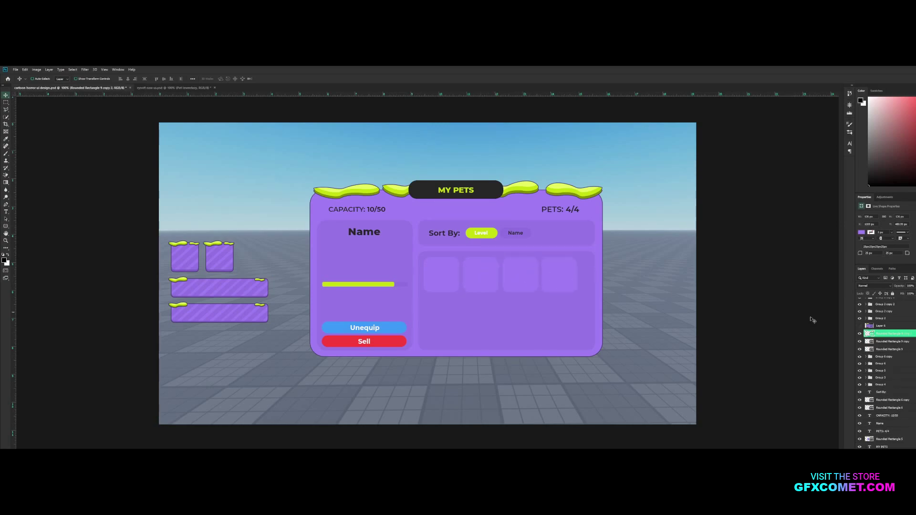
pyautogui.keyDown('shift'); pyautogui.click(890, 357); pyautogui.keyUp('shift')
pyautogui.hotkey('ctrl', 't')
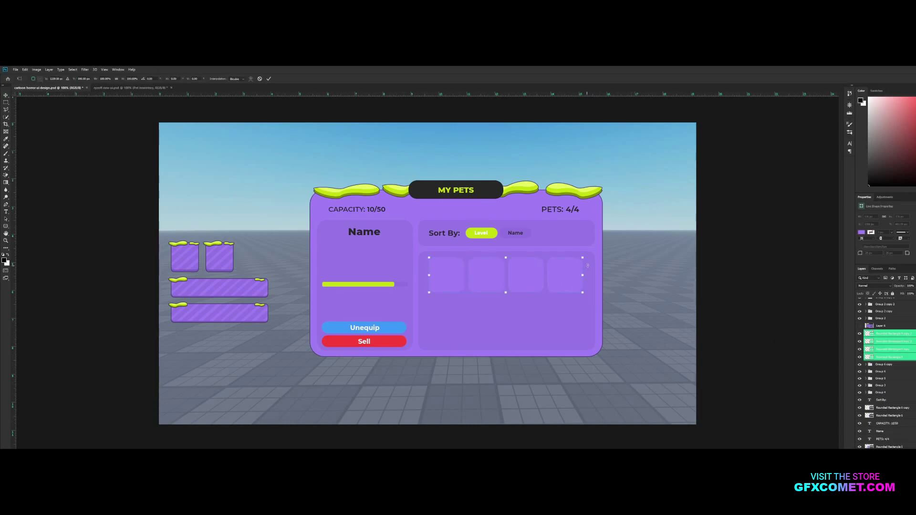
pyautogui.moveTo(584, 257); pyautogui.dragTo(587, 256)
pyautogui.press('Return')
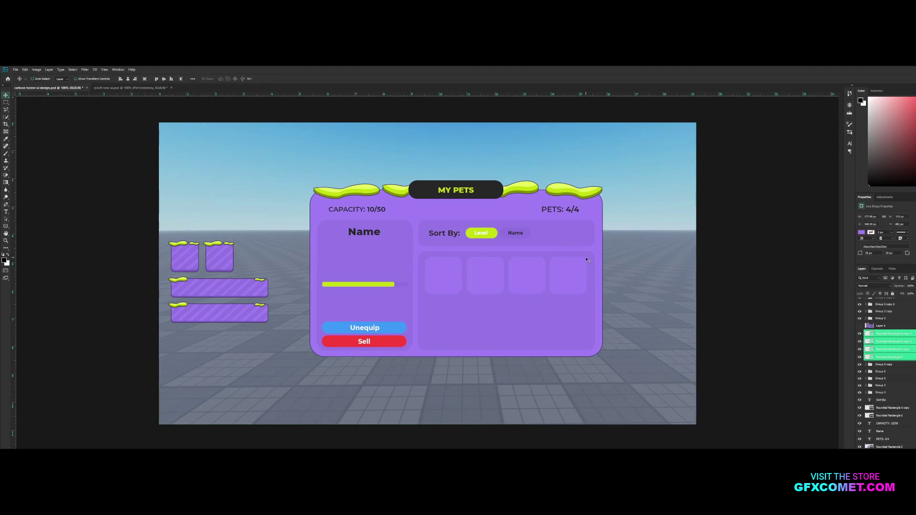
# Group the four slots, place a copy of the row directly below and select both row groups.
pyautogui.hotkey('ctrl', 'g')
pyautogui.moveTo(571, 263); pyautogui.dragTo(575, 306)
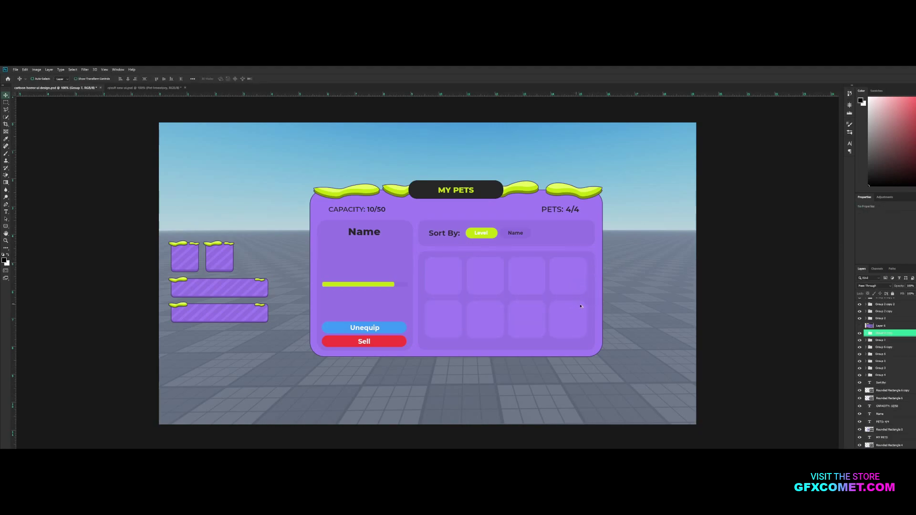
pyautogui.keyDown('shift'); pyautogui.click(877, 341); pyautogui.keyUp('shift')
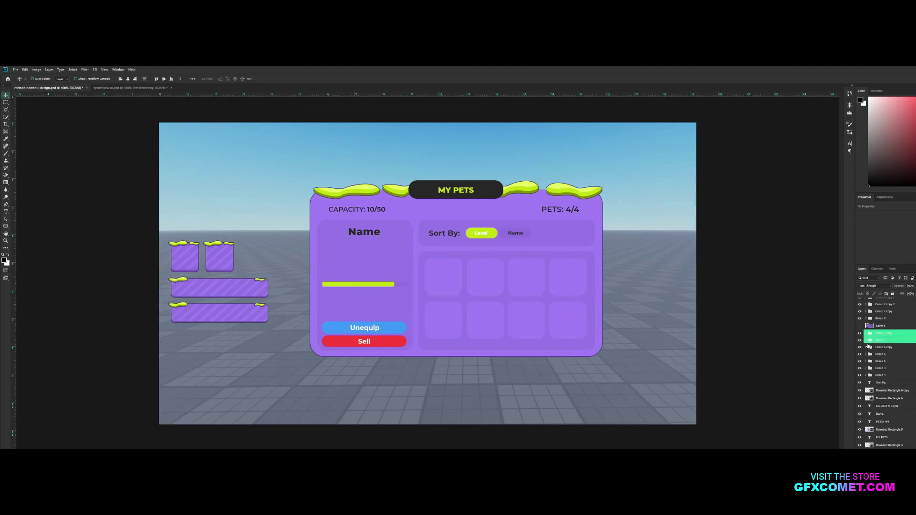